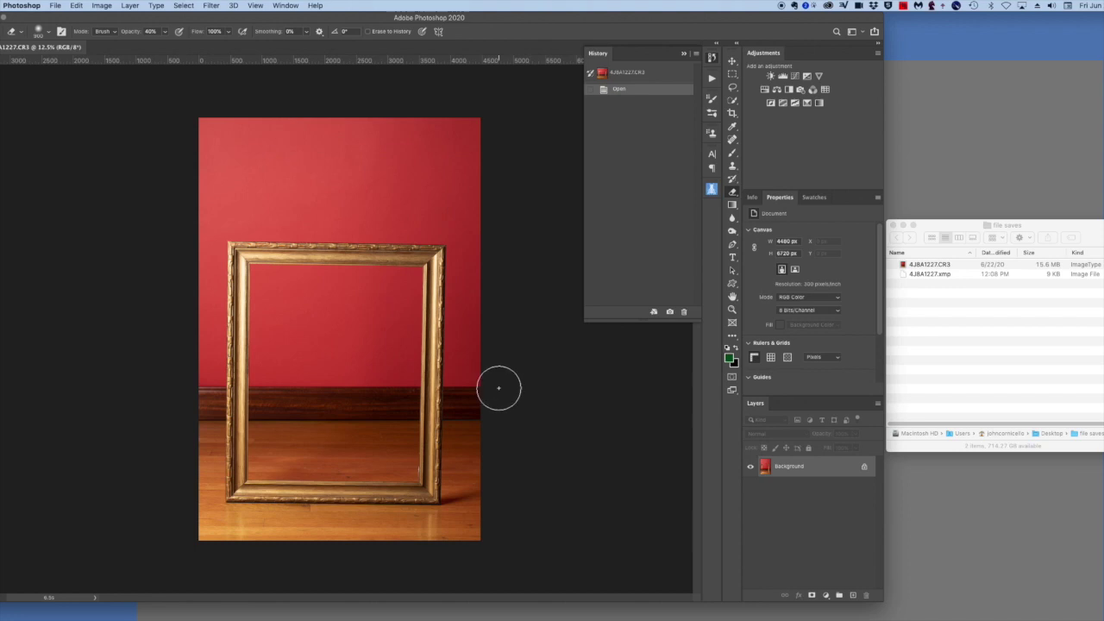
Step: Save the opened raw photo as the TIFF file 4J8A1227.tif in the file saves folder with image compression None
key(super+shift+s)
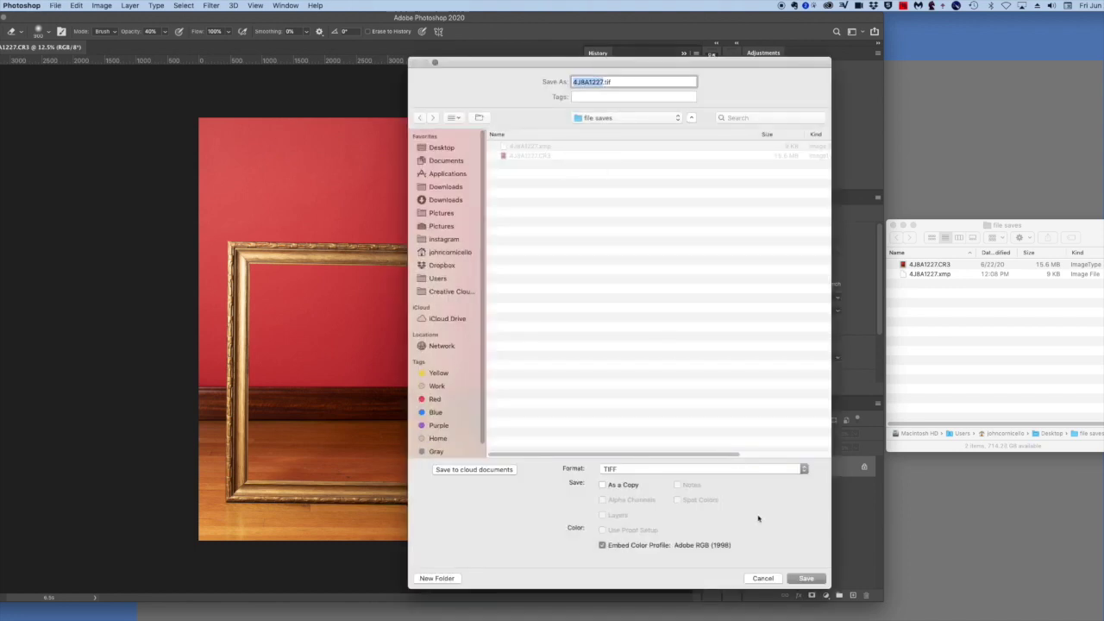
click(805, 579)
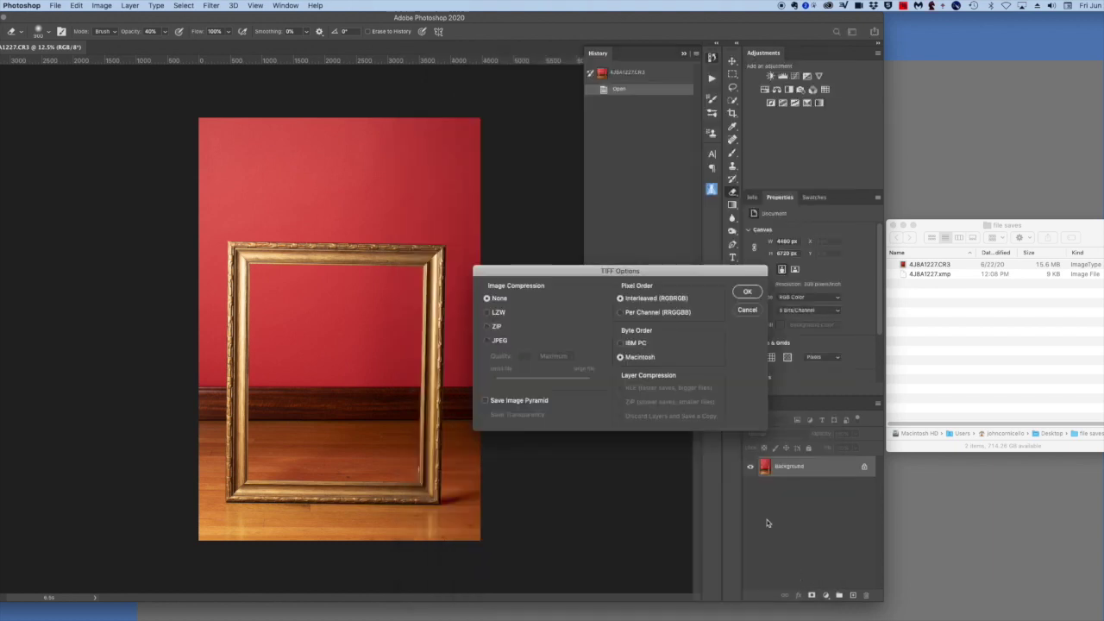
click(747, 291)
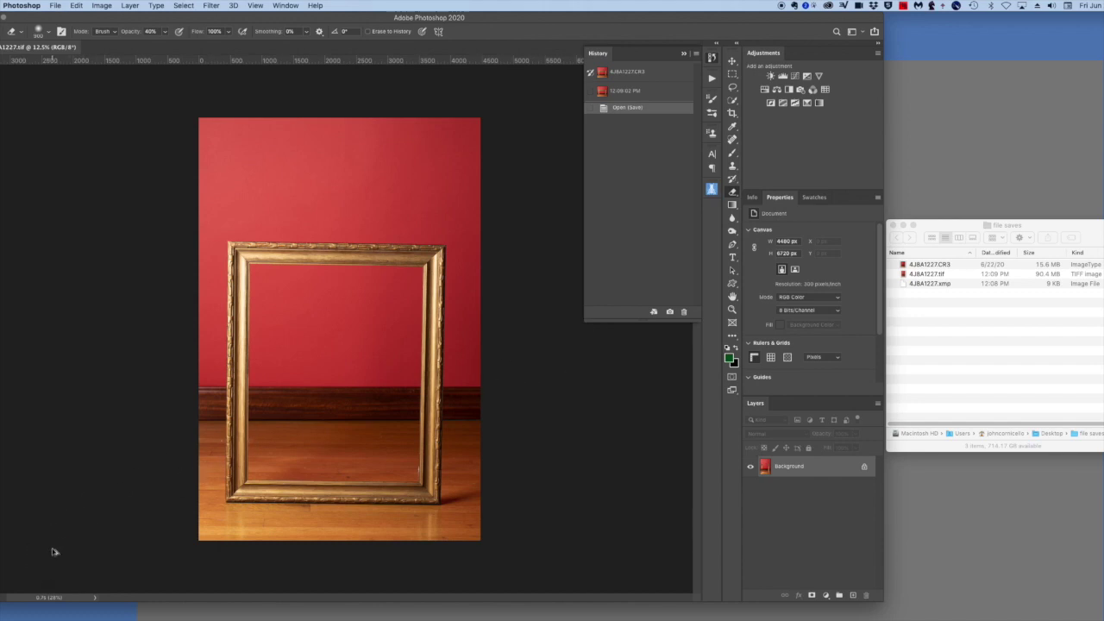
Step: Duplicate the Background layer and save the layered TIFF with no image compression and RLE layer compression
key(super+j)
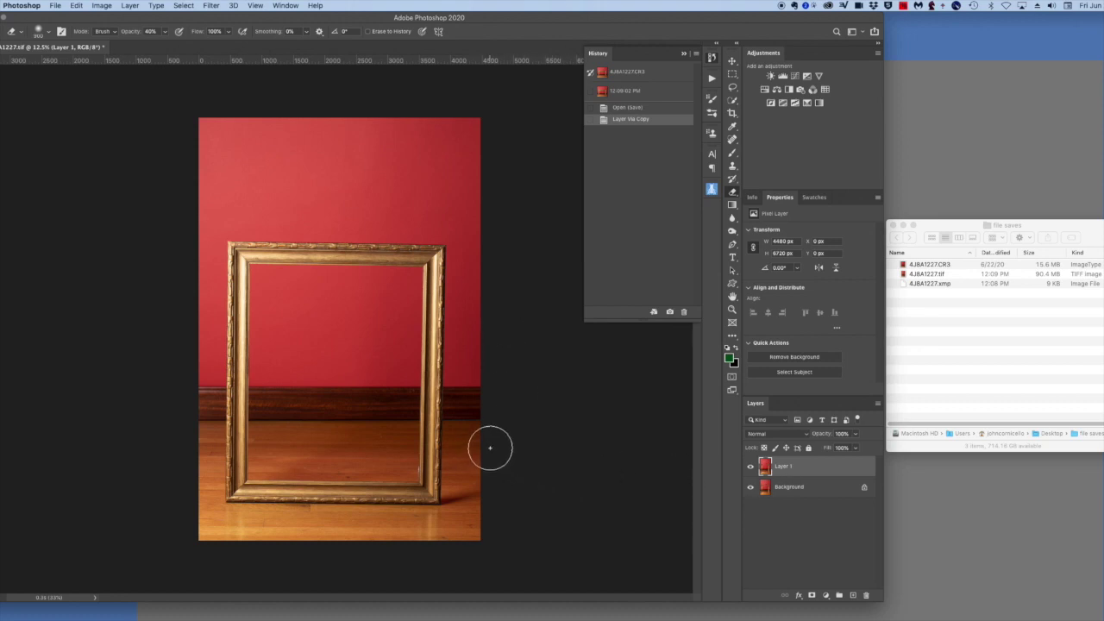
key(super+s)
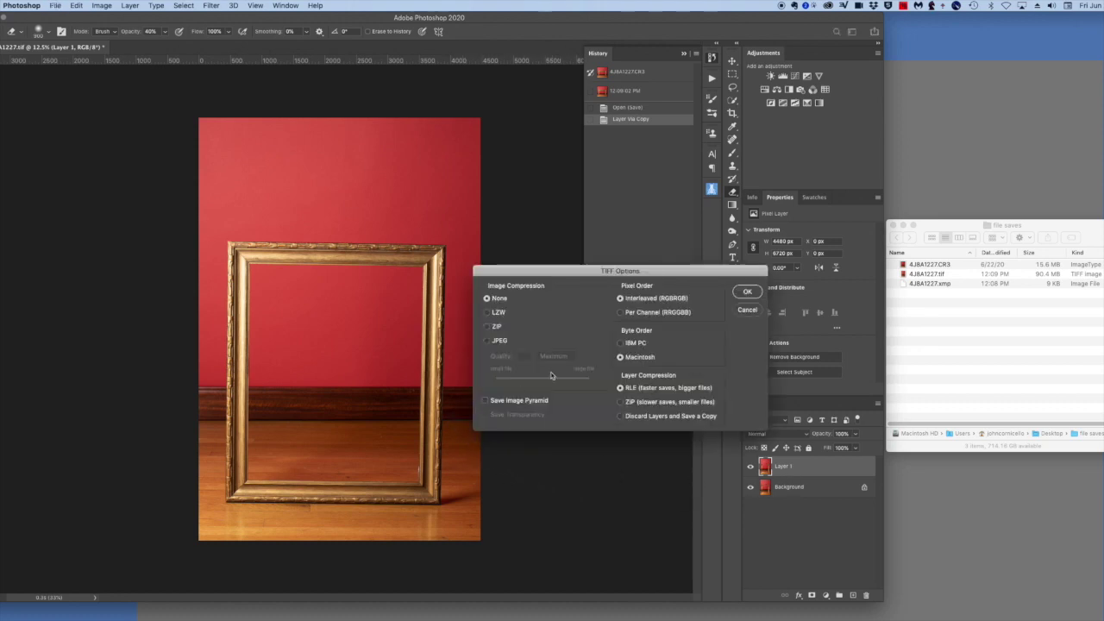
click(743, 294)
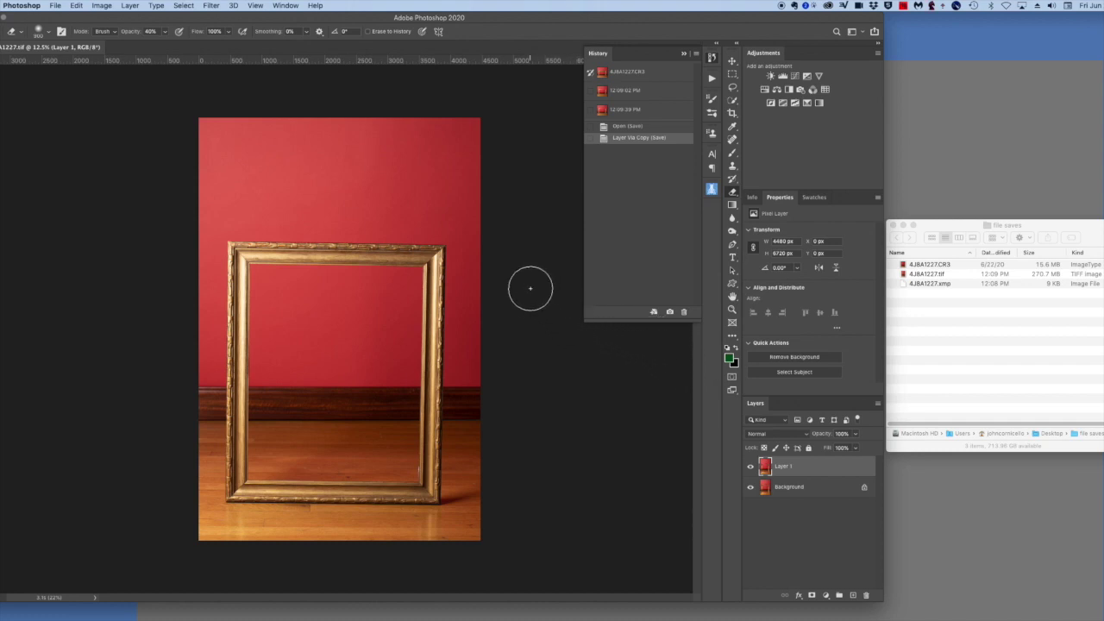
Step: Liquify the duplicate layer by pushing the frame's upper-left corner, right side and bottom edge inward, and save the file
click(211, 6)
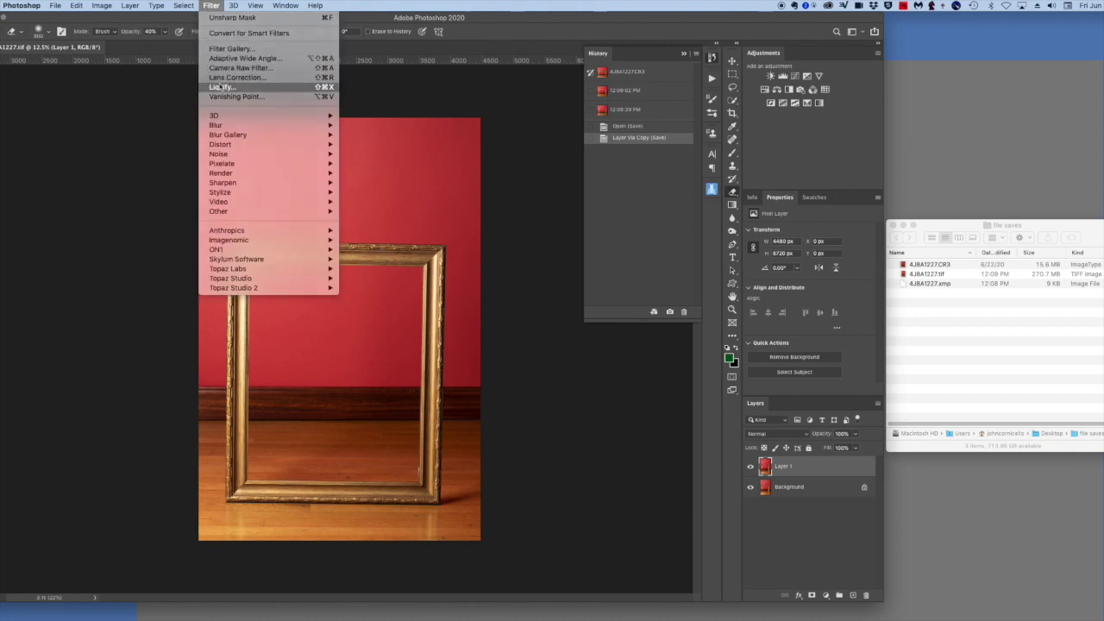
click(221, 88)
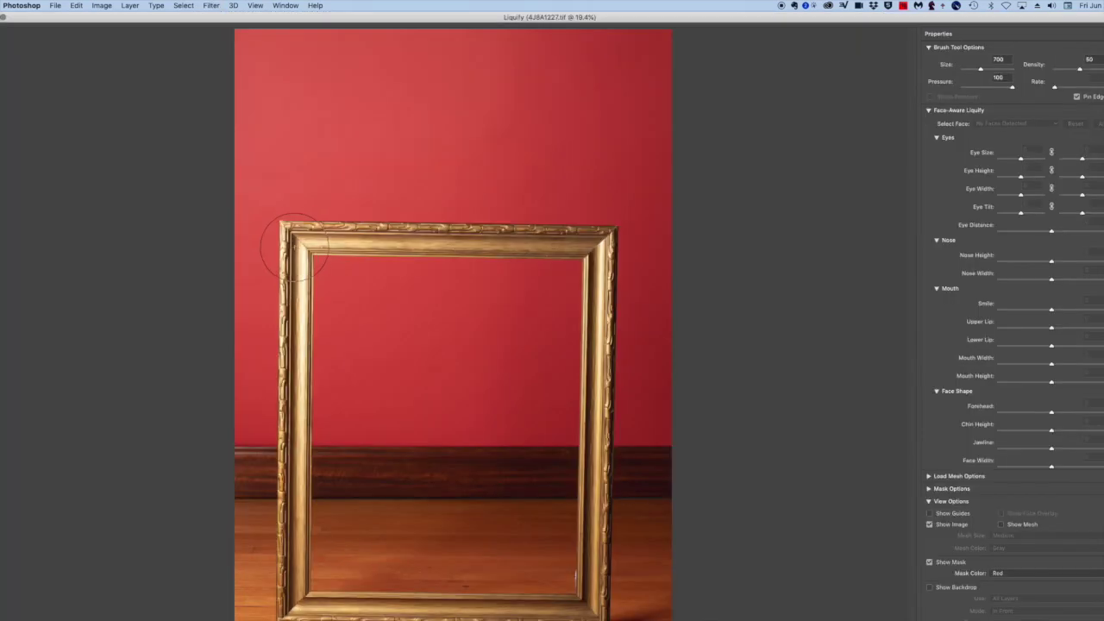
mouse_move(294, 238)
mouse_down()
mouse_move(349, 294)
mouse_move(364, 335)
mouse_up()
drag(591, 451, 504, 420)
drag(337, 615, 371, 531)
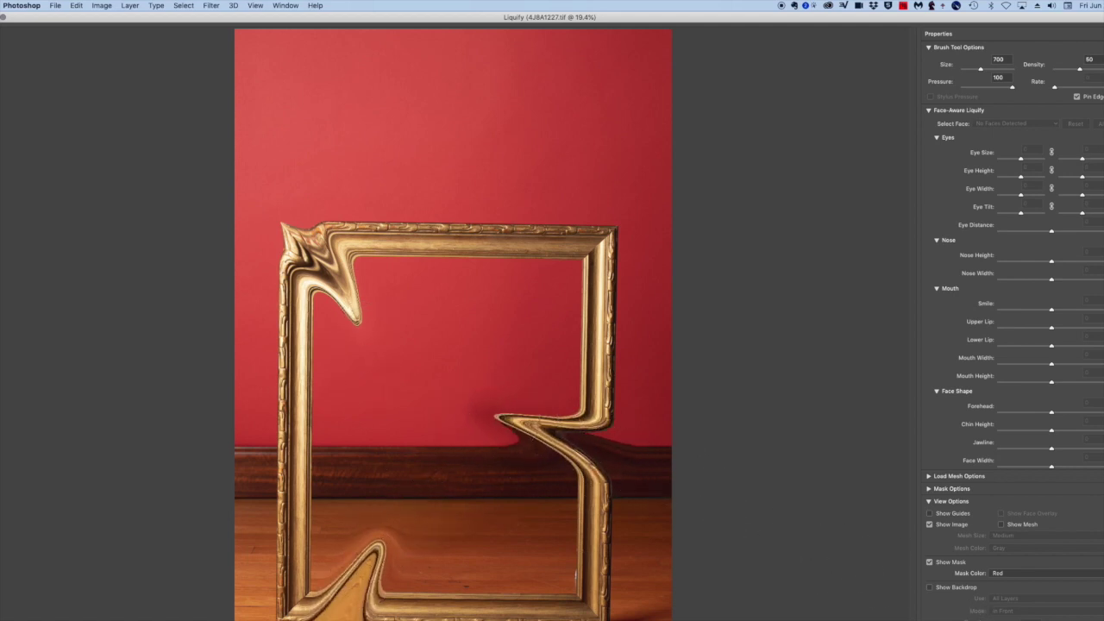
key(Return)
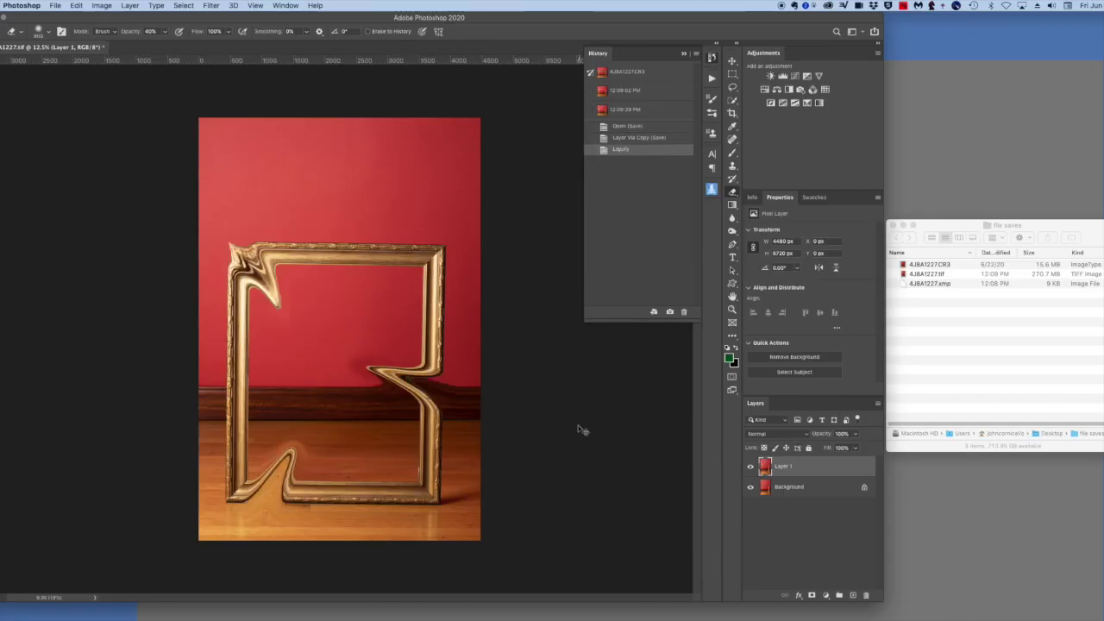
key(super+s)
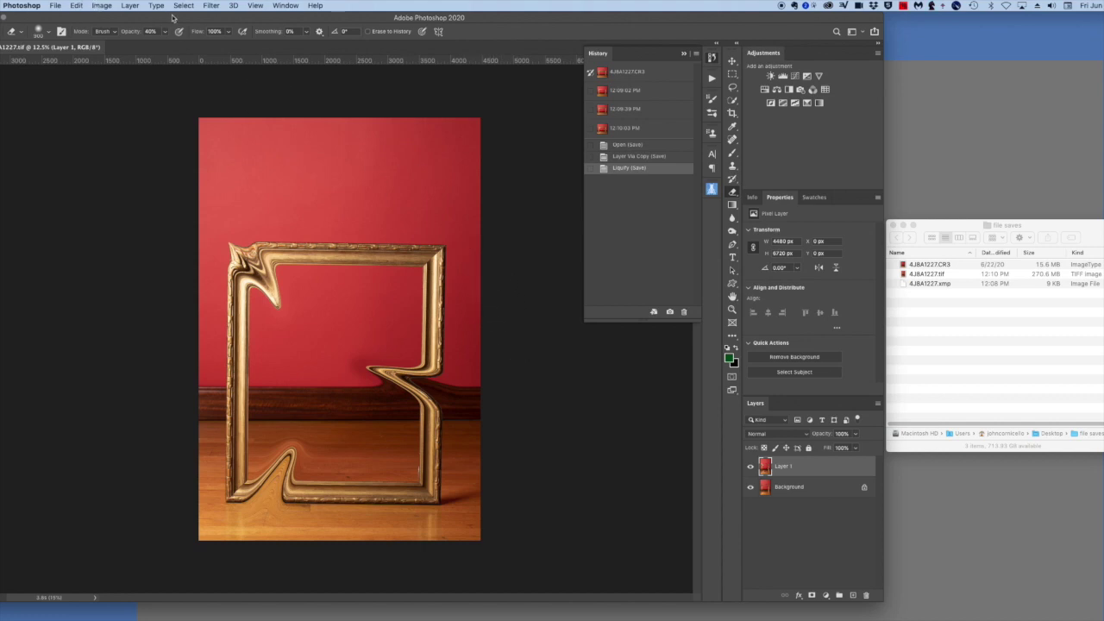
Step: Apply the Topaz Studio Impression filter to the duplicate layer and save 4J8A1227.tif
click(210, 6)
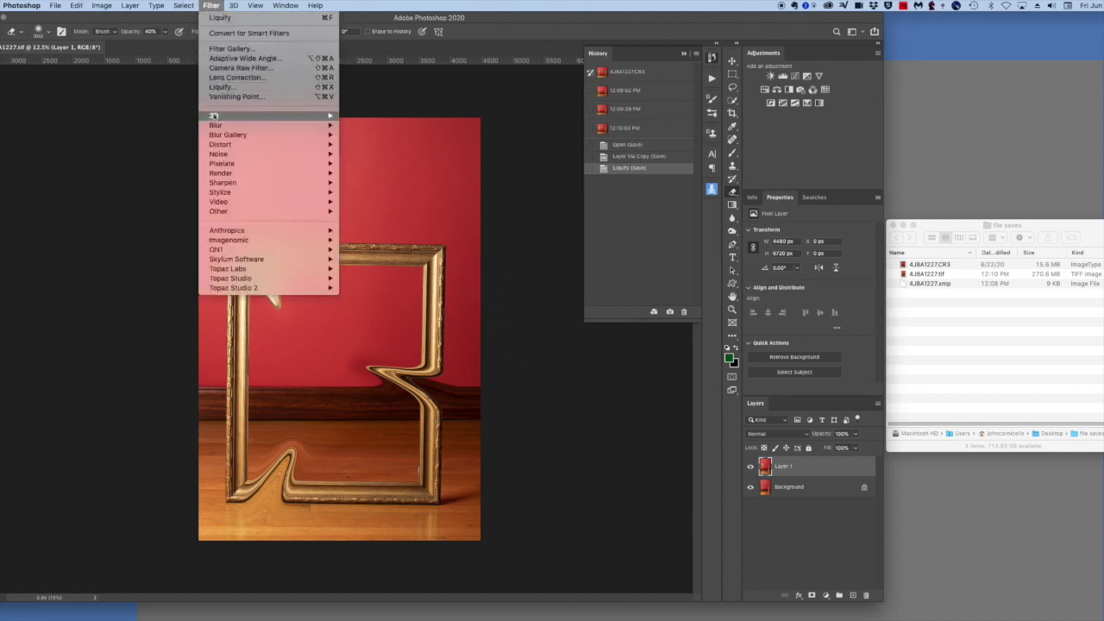
mouse_move(231, 278)
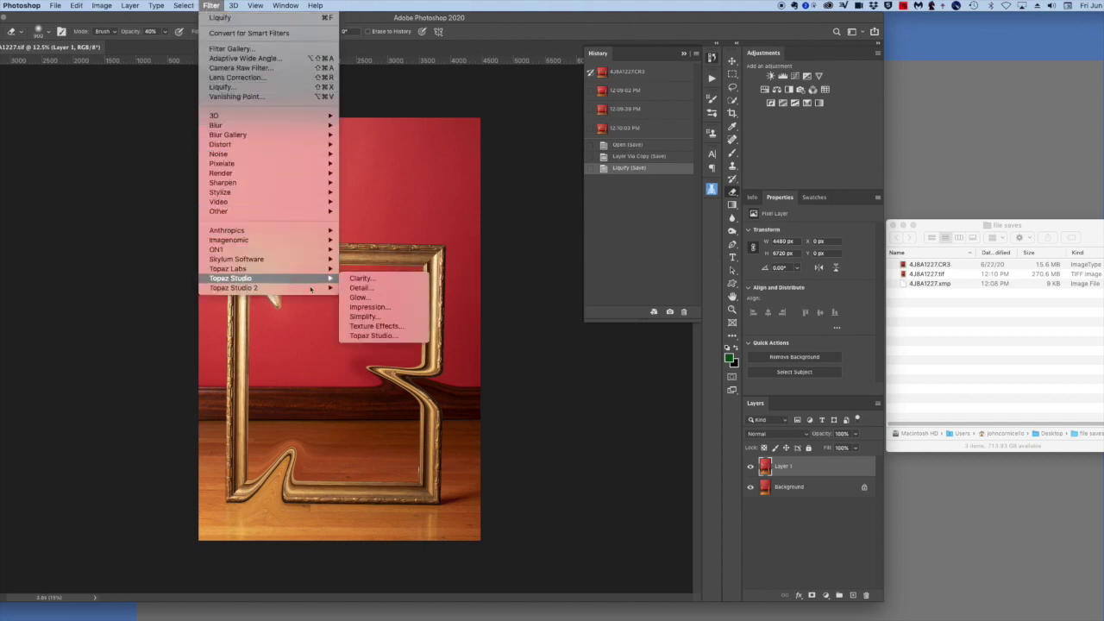
mouse_move(319, 268)
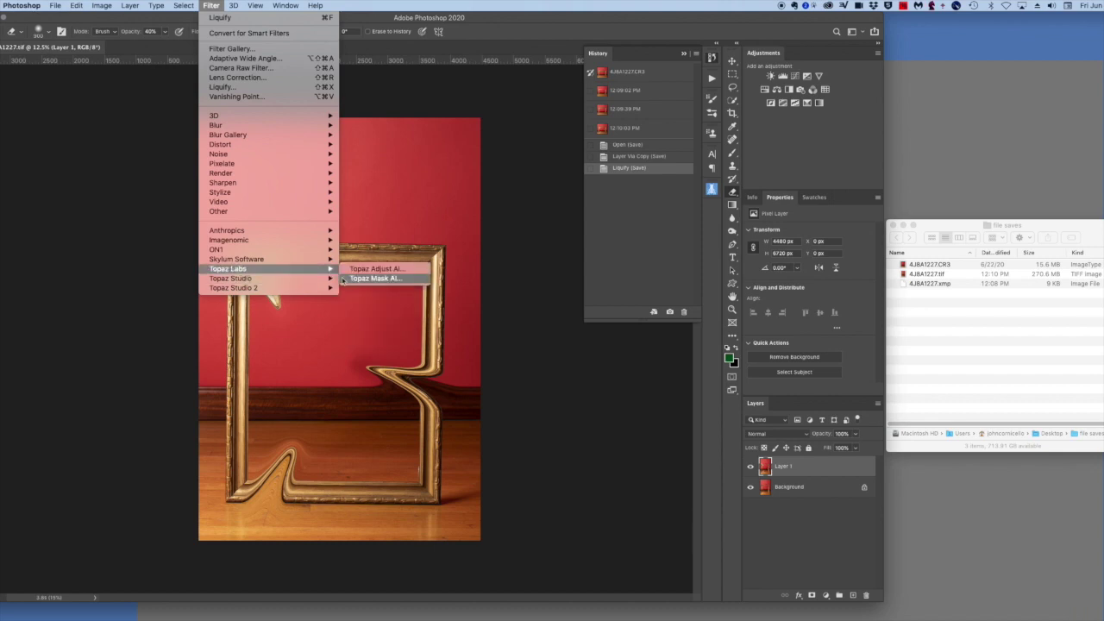
click(385, 296)
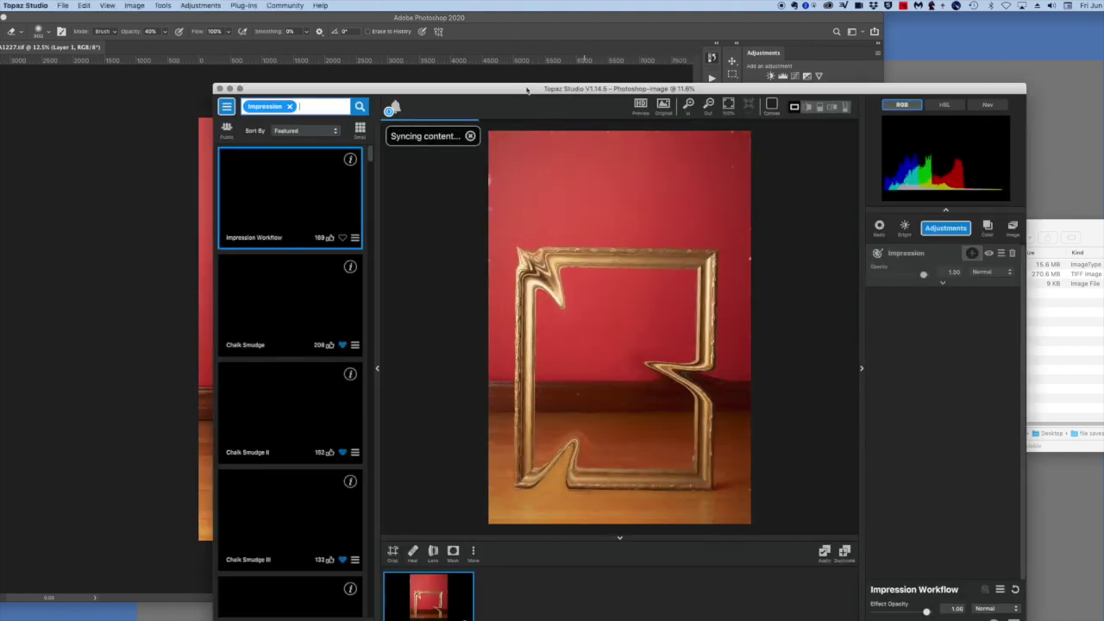
drag(527, 90, 372, 46)
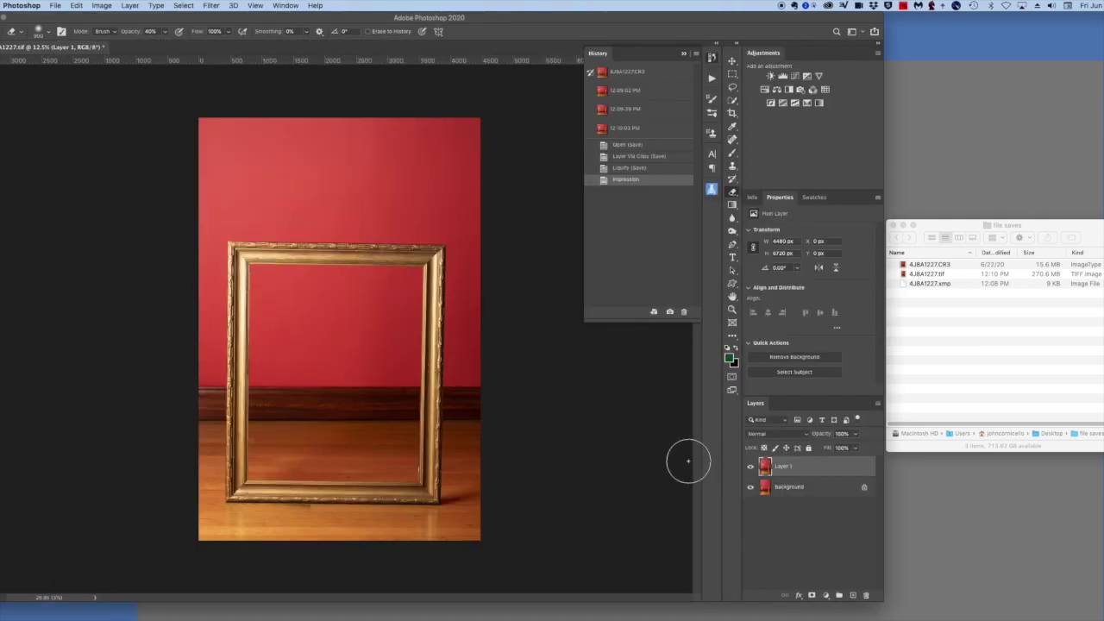
key(super+s)
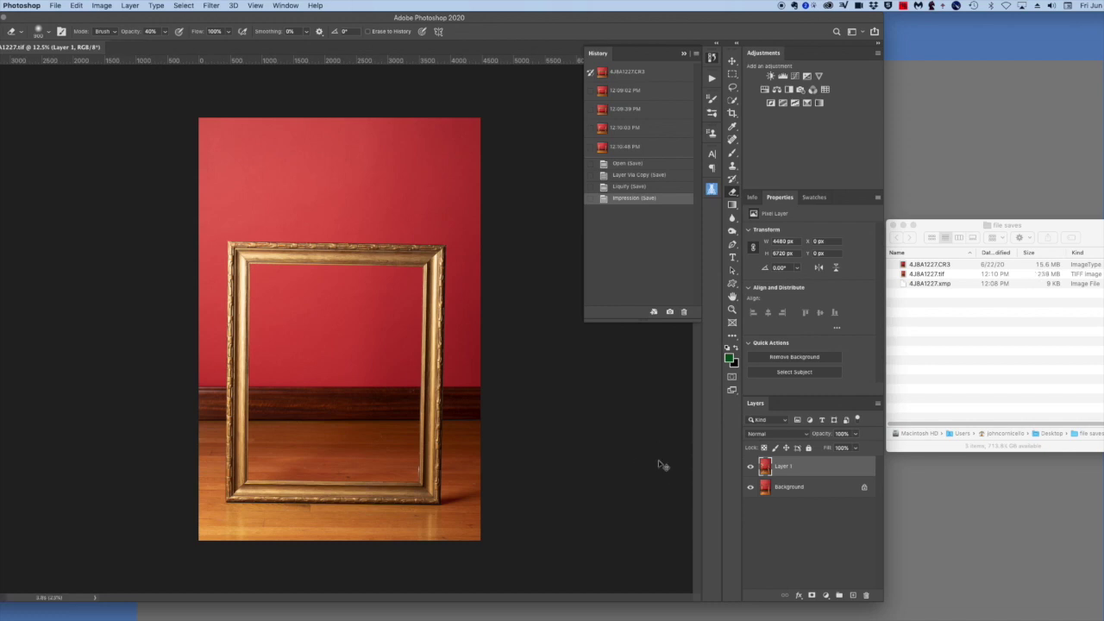
Step: Close the TIFF and reopen the recent raw file 4J8A1227.CR3 through Camera Raw with its current settings
key(super+w)
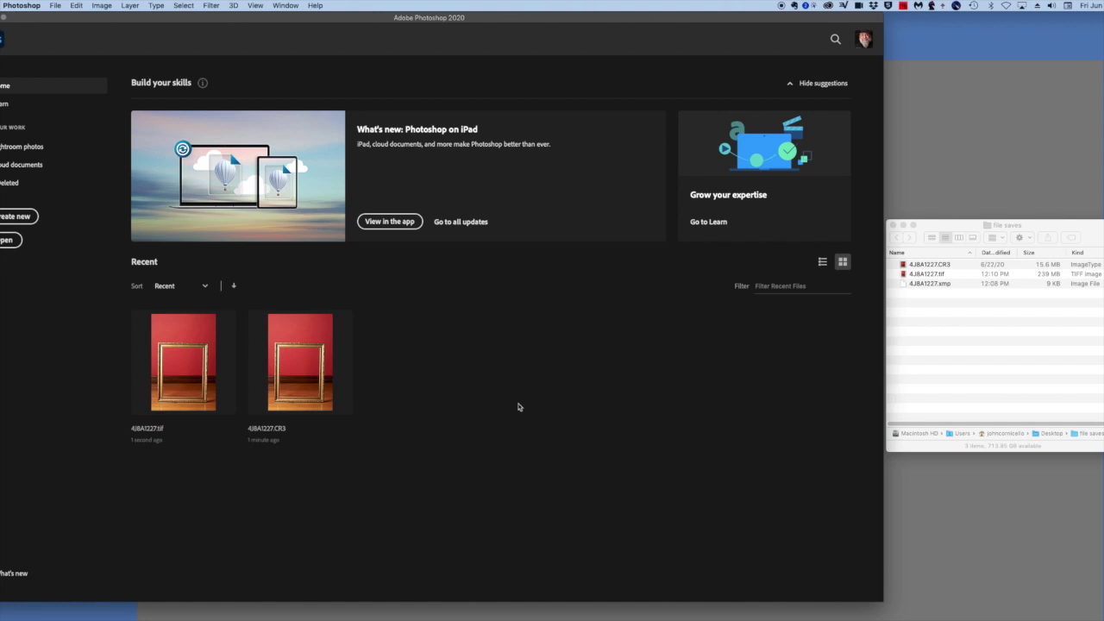
click(288, 379)
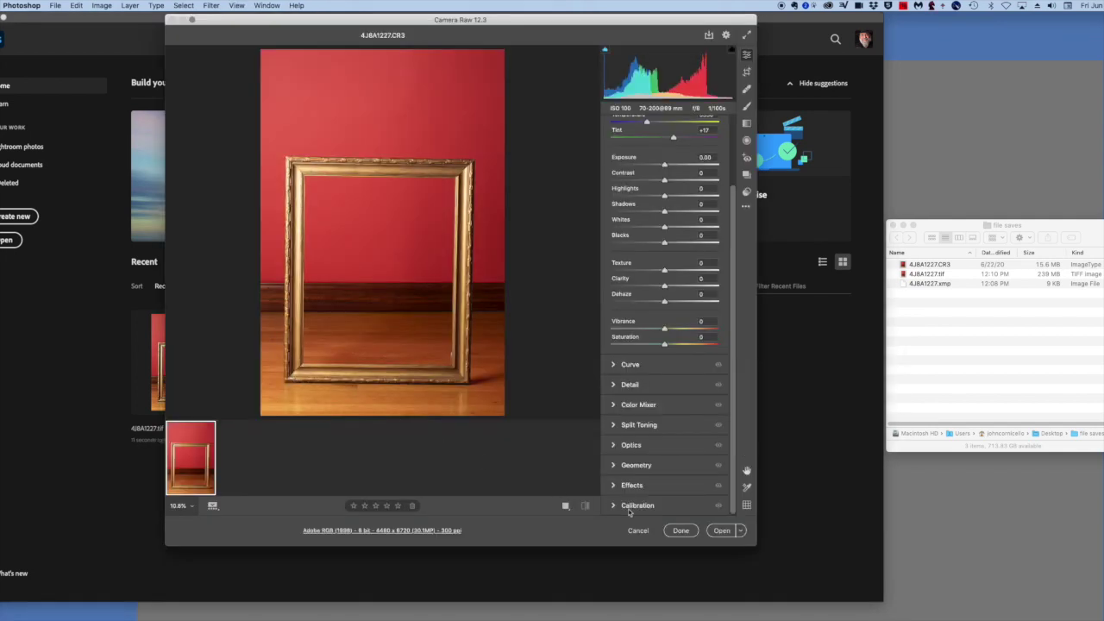
click(721, 529)
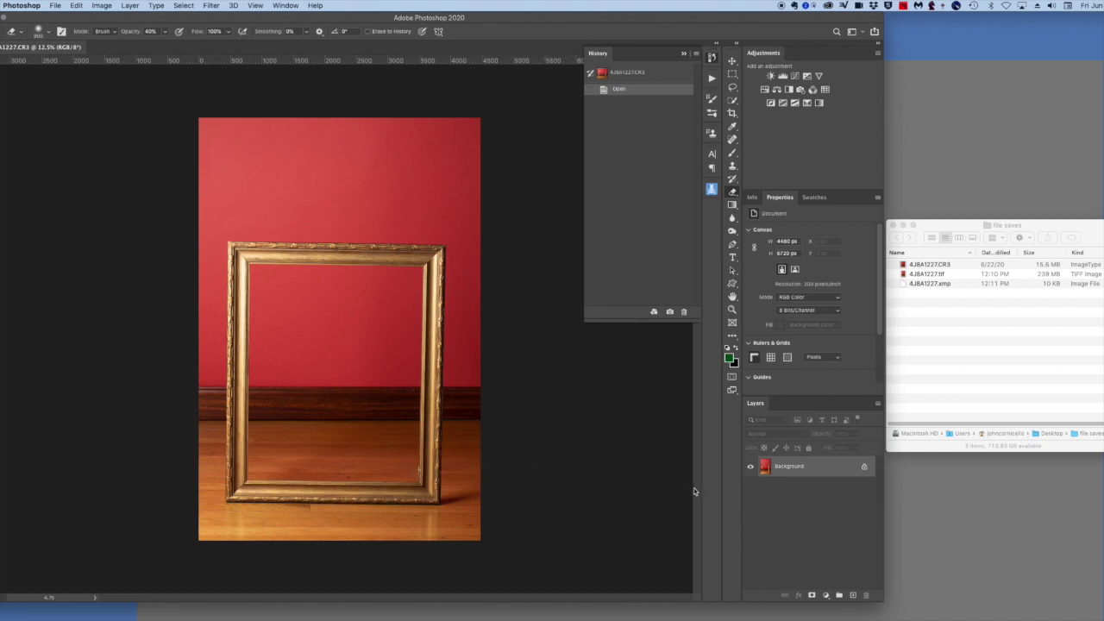
Step: Save the reopened raw photo as 4J8A1227a.tif in TIFF format with LZW image compression
key(super+shift+s)
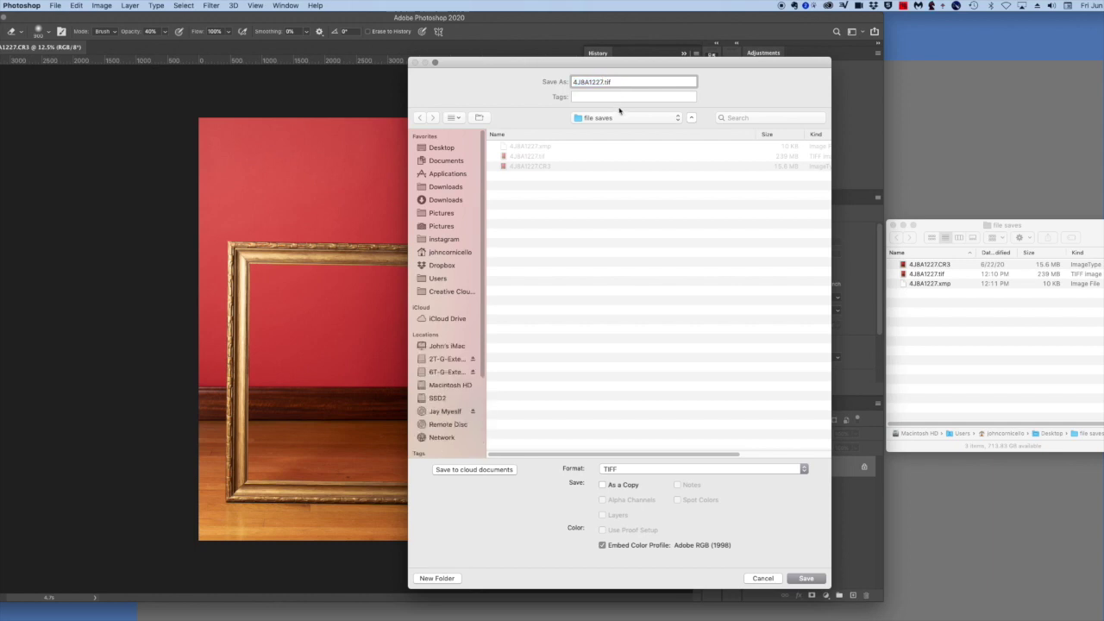
text(c)
click(804, 577)
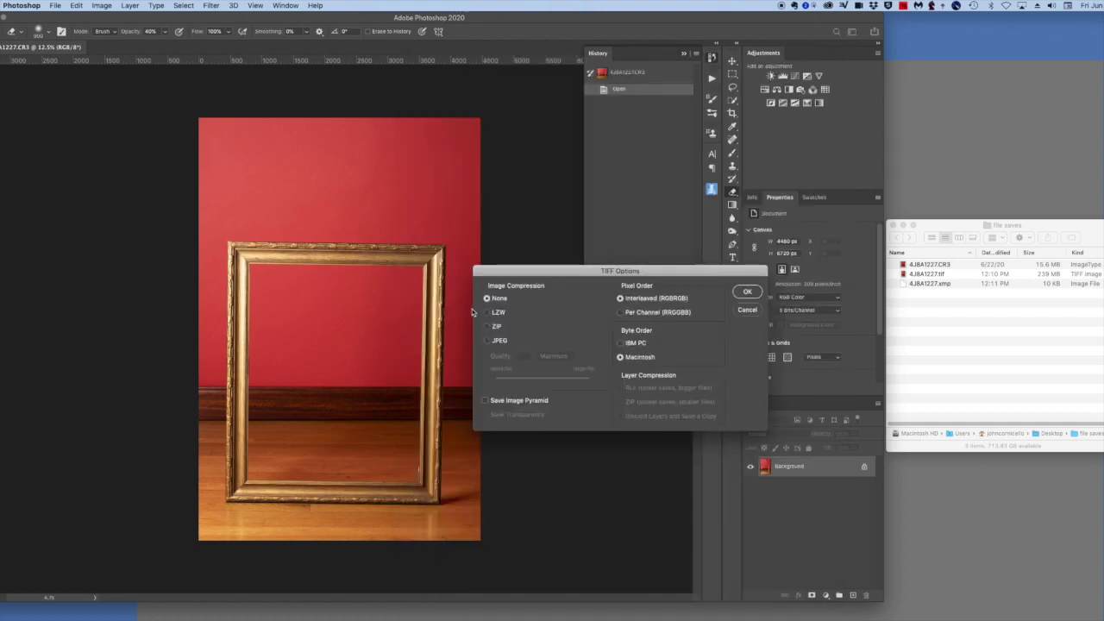
click(487, 312)
click(747, 293)
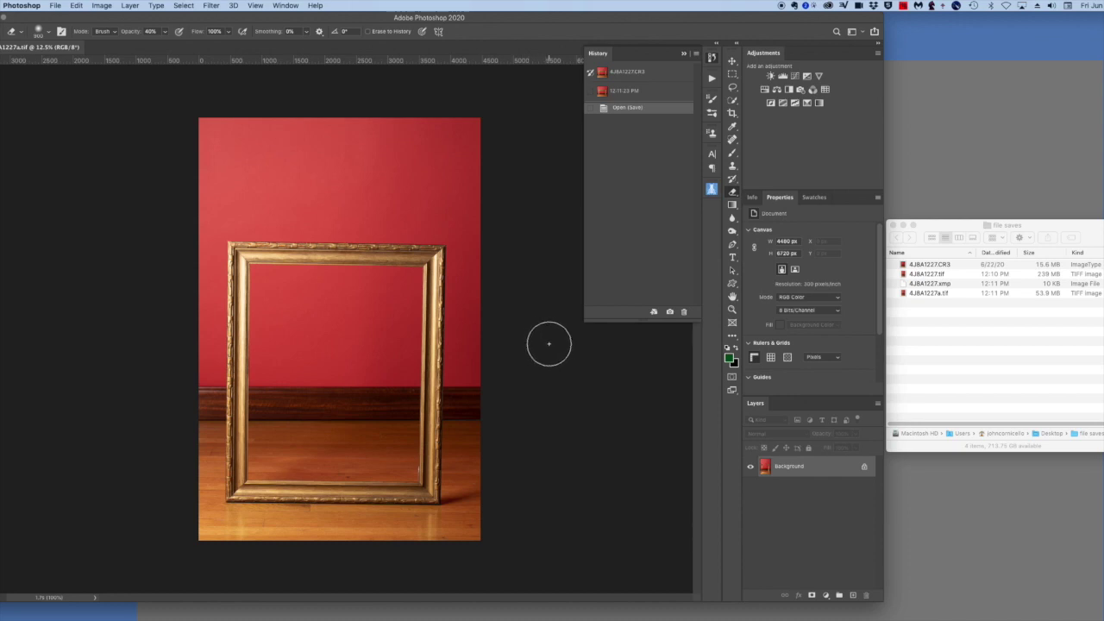
Step: Duplicate the Background layer of 4J8A1227a.tif and save it with LZW image compression and RLE layer compression
key(super+j)
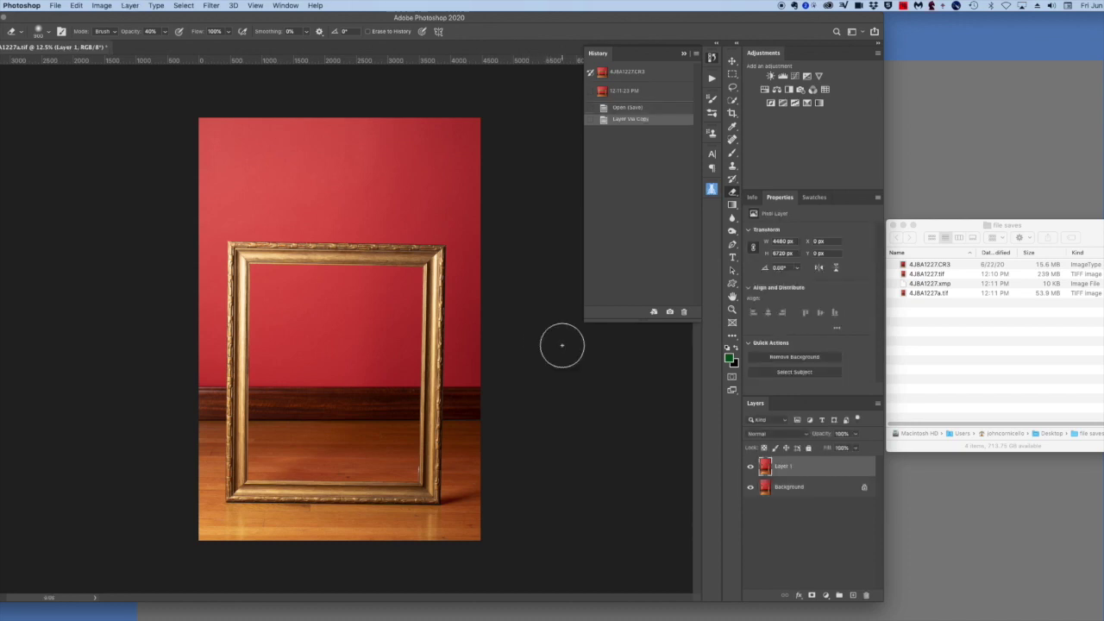
key(super+s)
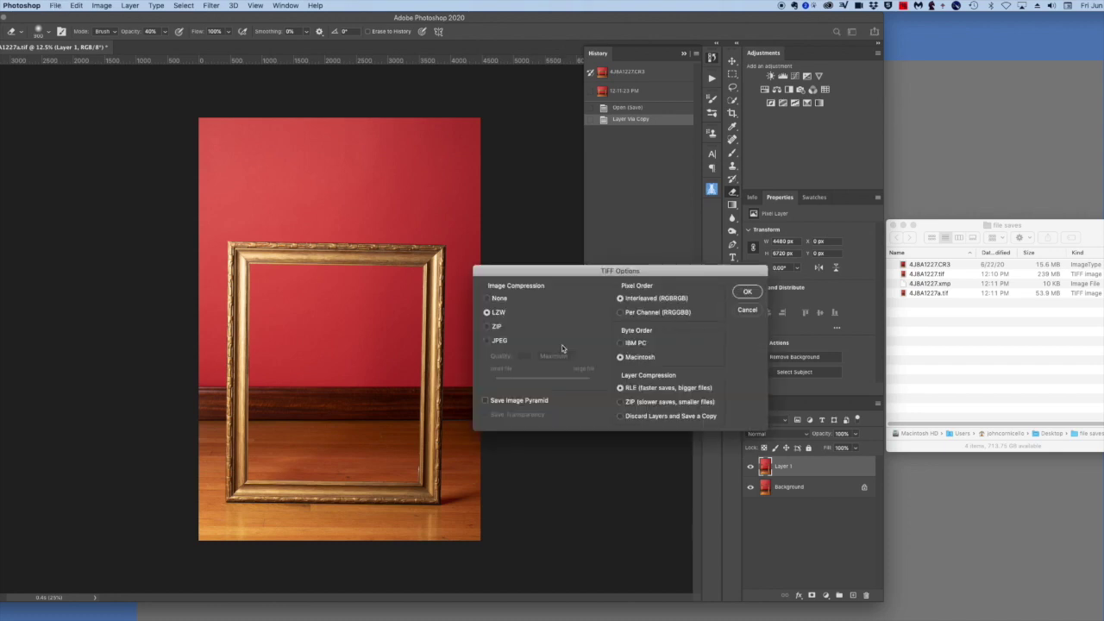
click(748, 292)
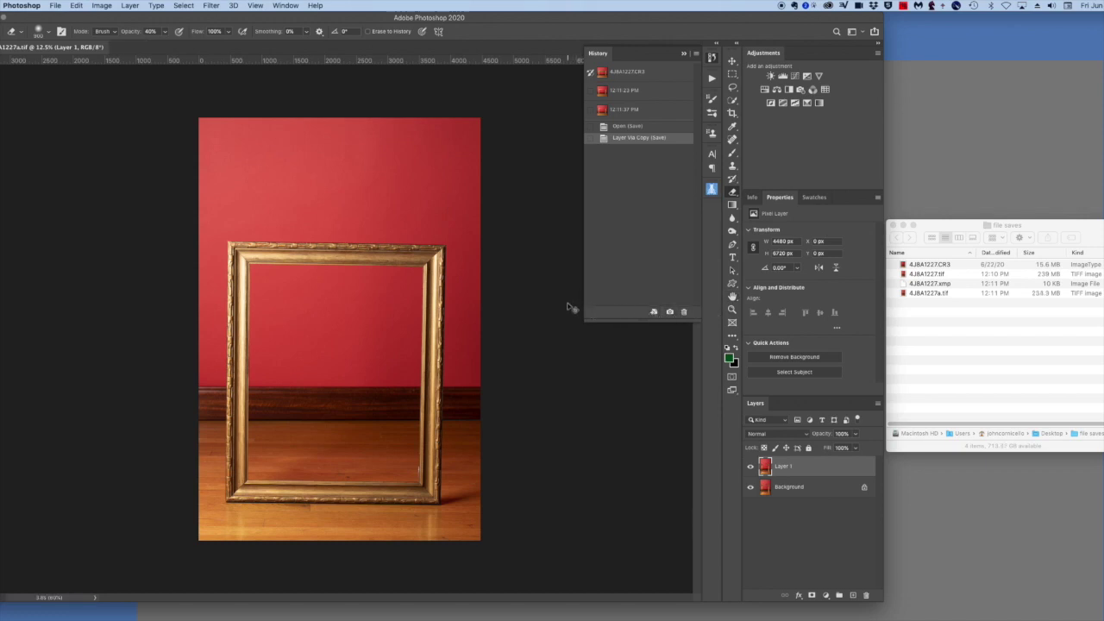
Step: Liquify the duplicate layer by pushing the frame's upper-left corner, right side and top edge inward, and save 4J8A1227a.tif
click(211, 6)
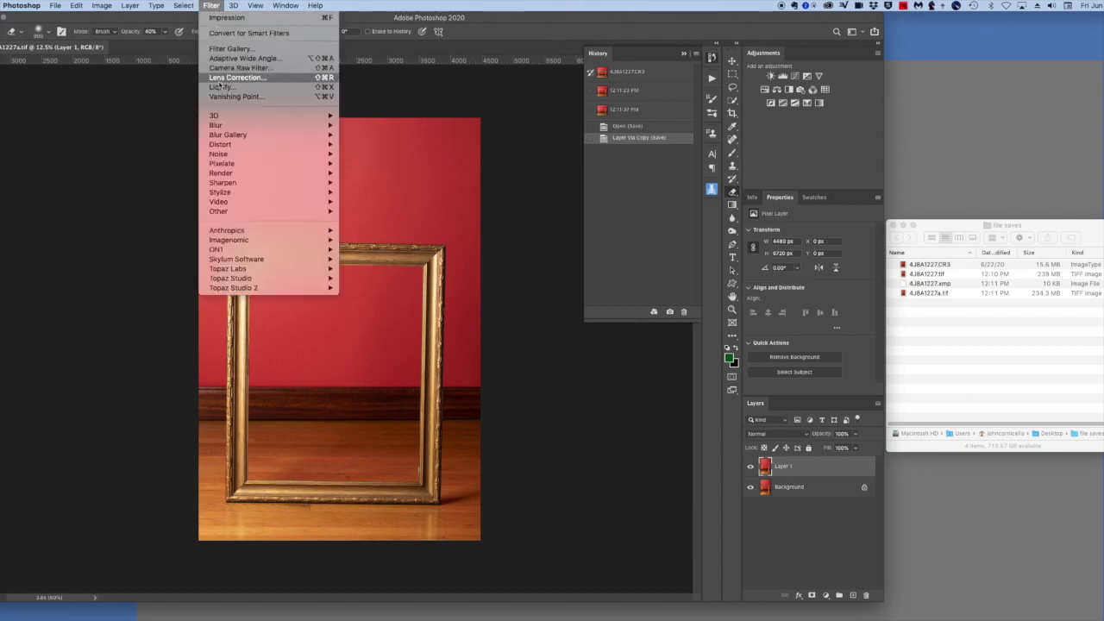
click(221, 87)
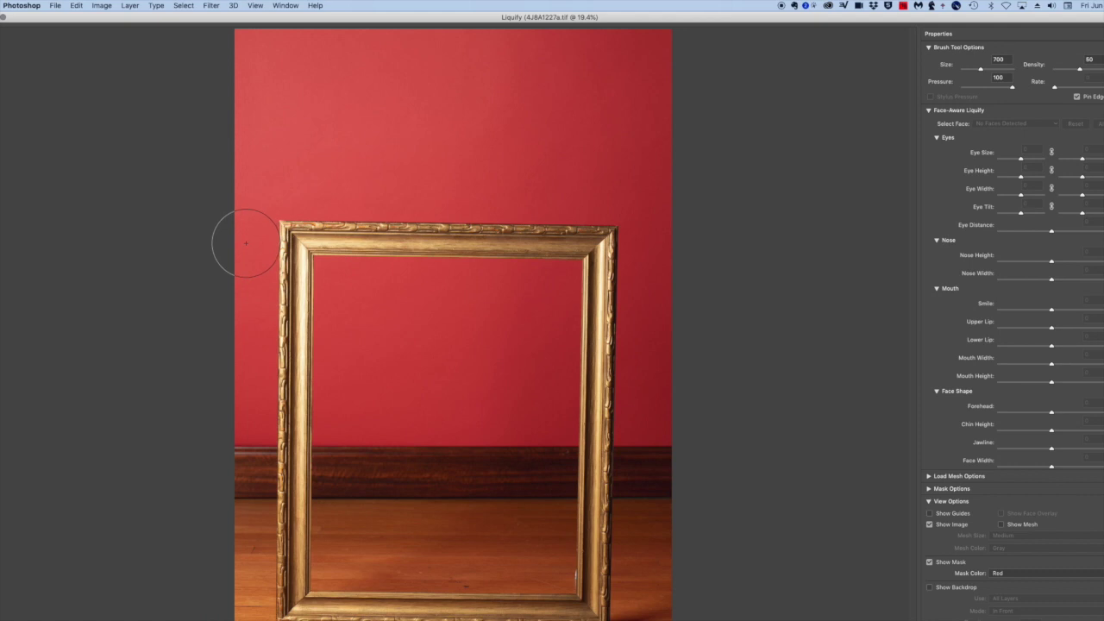
drag(247, 239, 353, 265)
mouse_move(606, 462)
mouse_down()
mouse_move(539, 372)
mouse_move(506, 353)
mouse_up()
drag(455, 233, 441, 320)
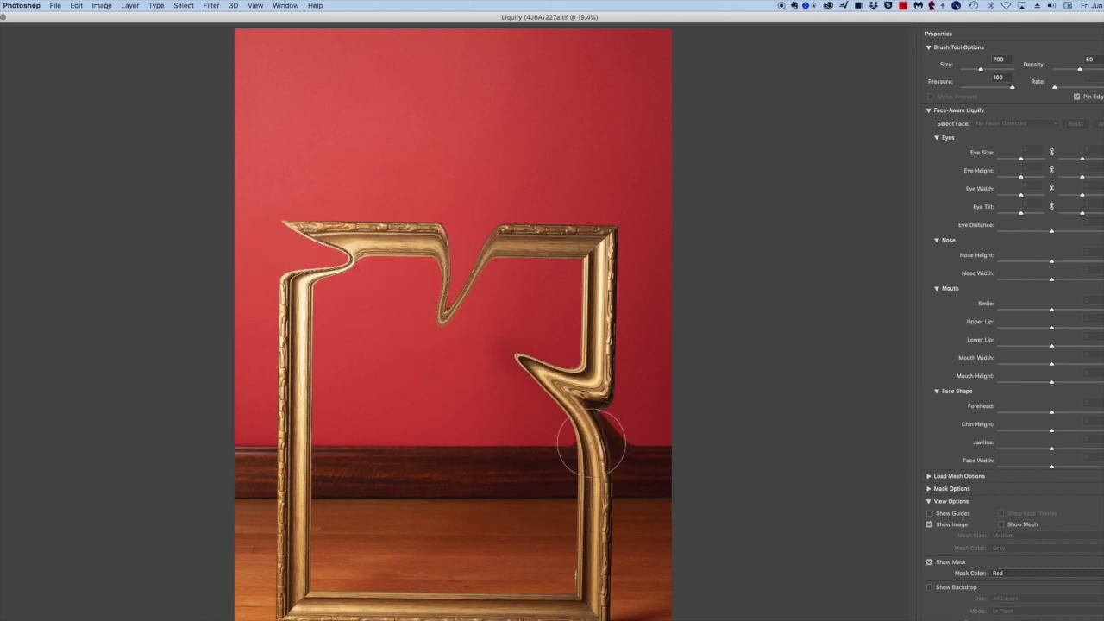
key(Return)
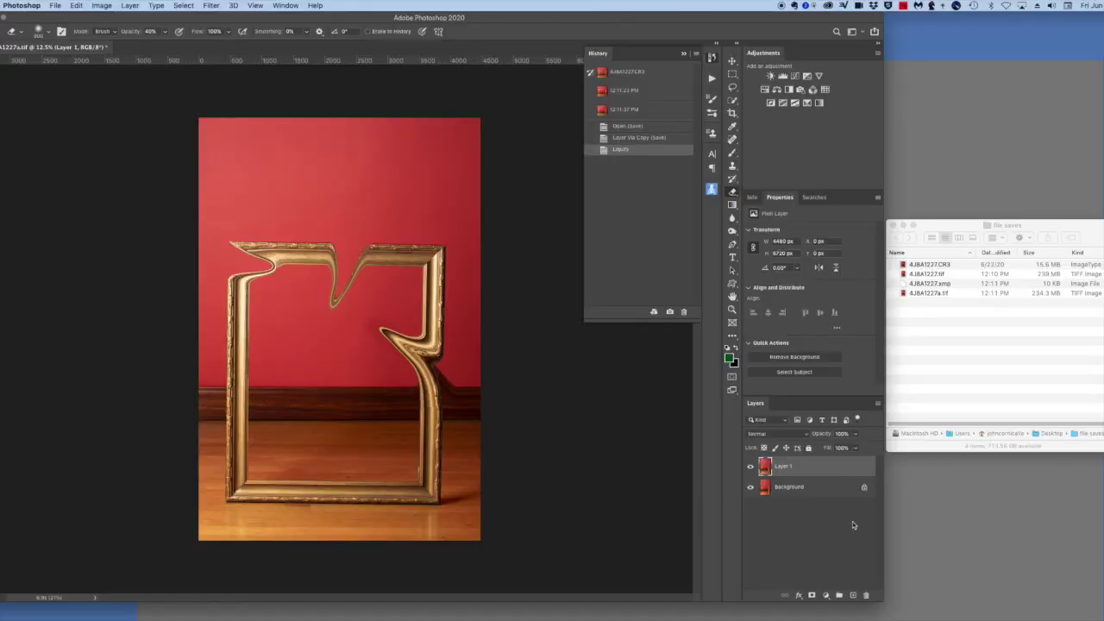
key(super+s)
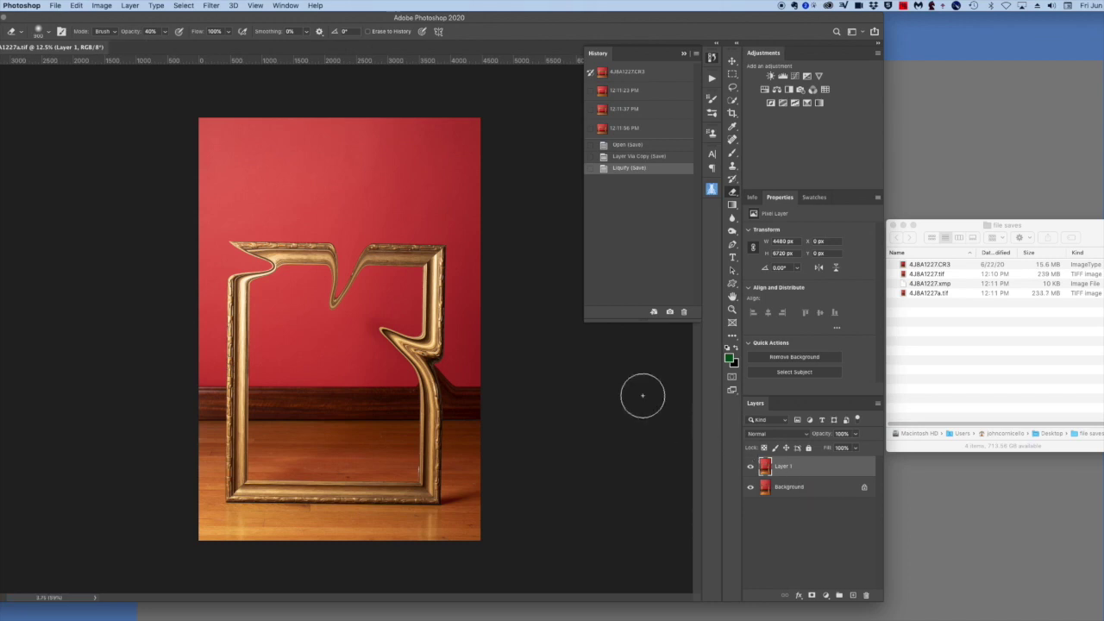
Step: Apply the Topaz Studio Impression filter to the liquified layer of 4J8A1227a.tif and save the file
click(212, 6)
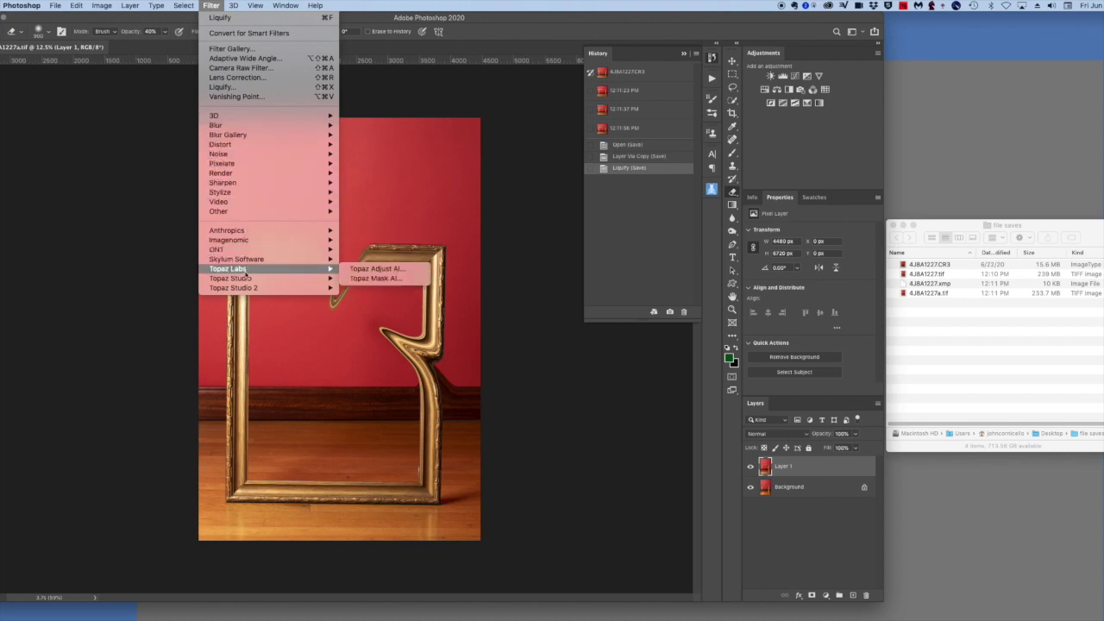
mouse_move(246, 279)
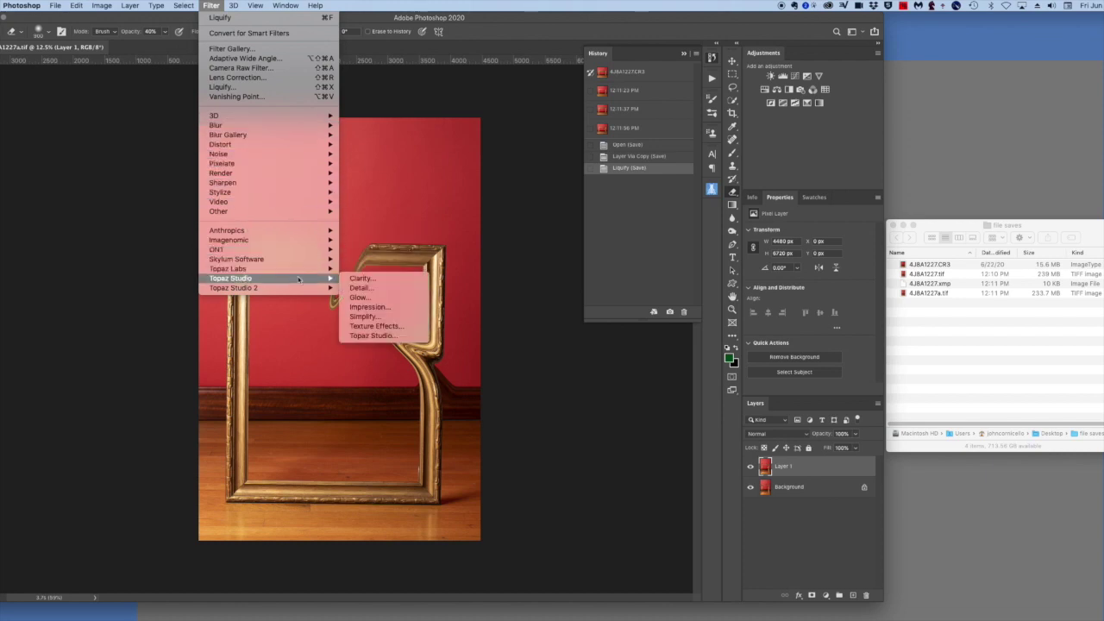
click(362, 307)
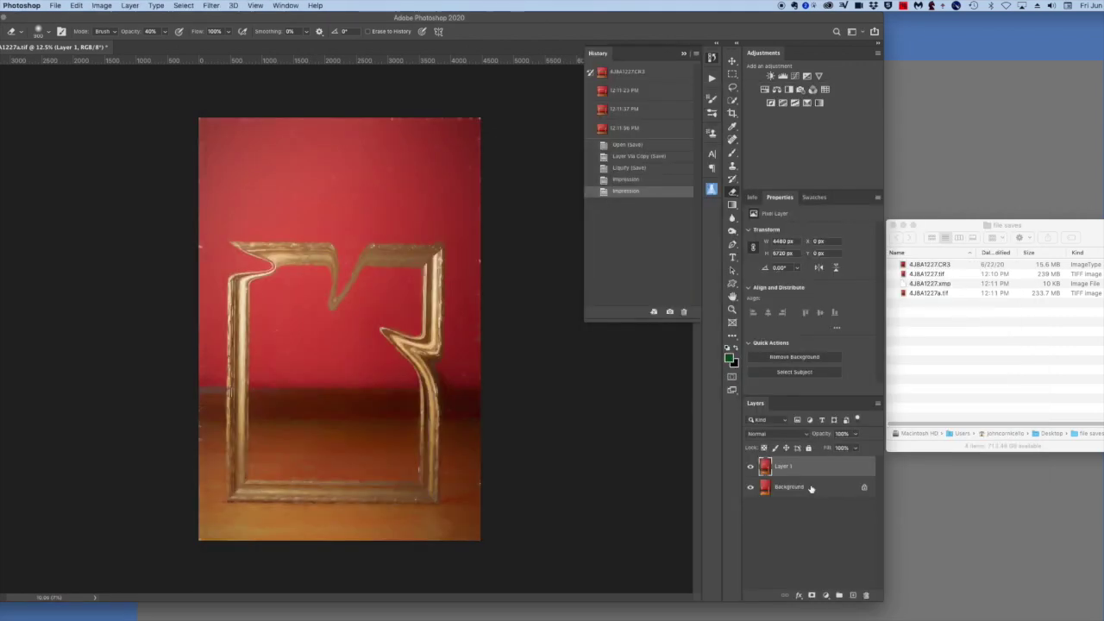
key(super+s)
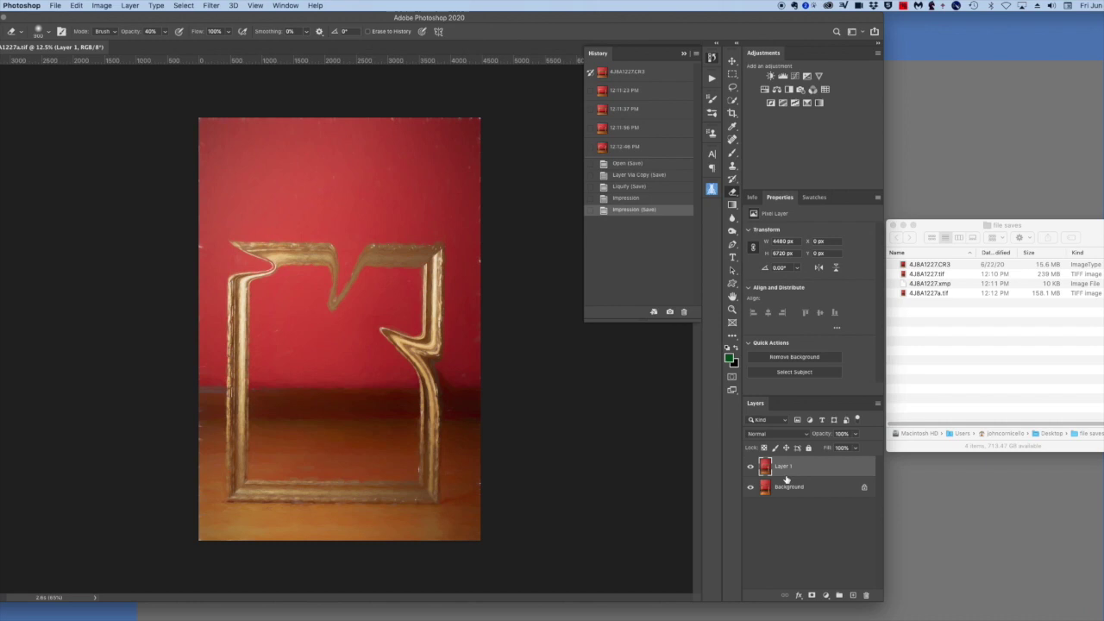
Step: Close 4J8A1227a.tif and reopen the raw photo 4J8A1227.CR3 through Camera Raw
key(super+w)
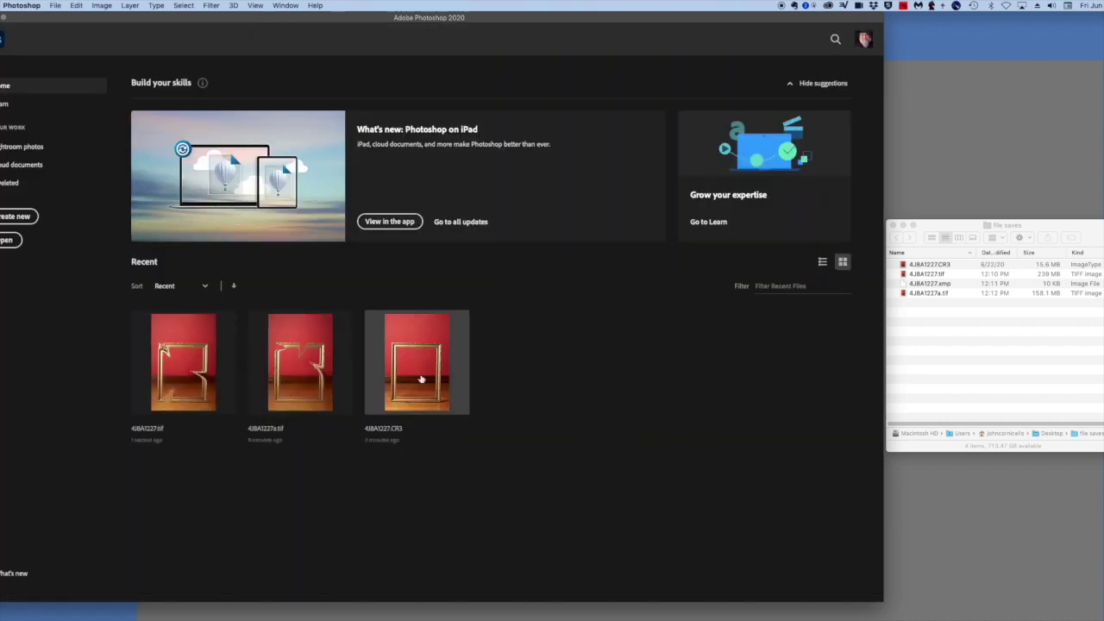
click(421, 376)
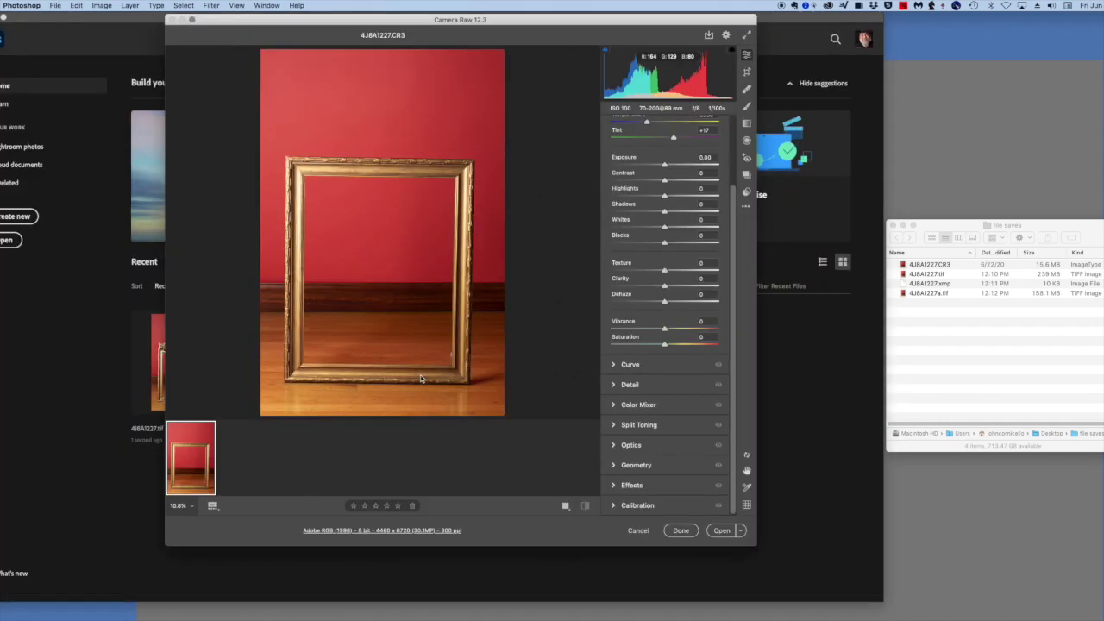
click(720, 531)
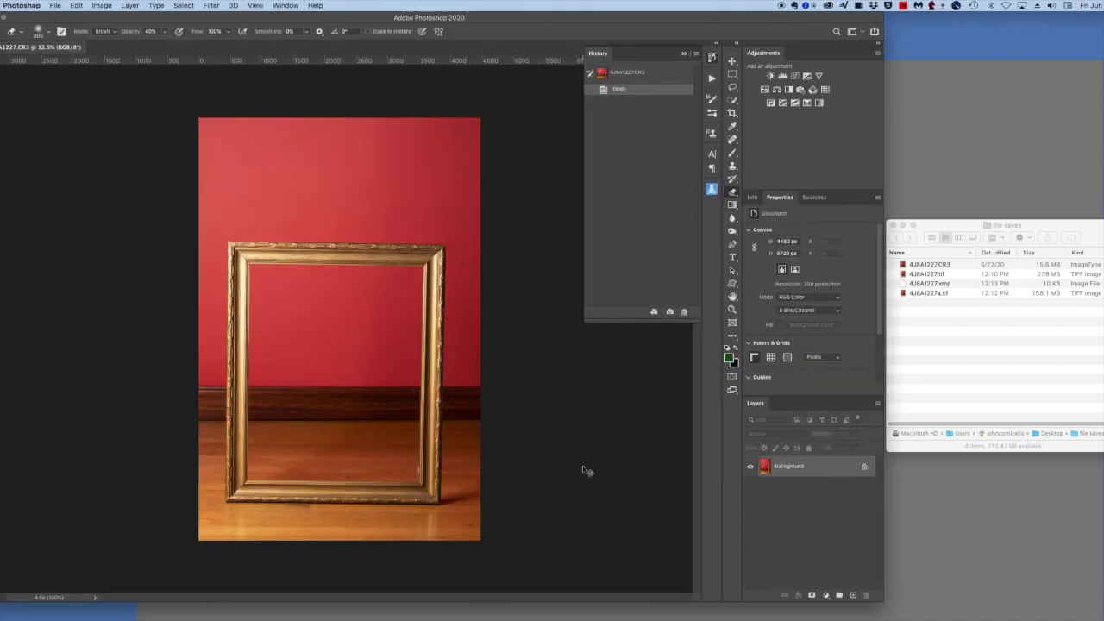
Step: Save the reopened raw photo as 4J8A1227b.tif in TIFF format with ZIP image compression
key(super+shift+s)
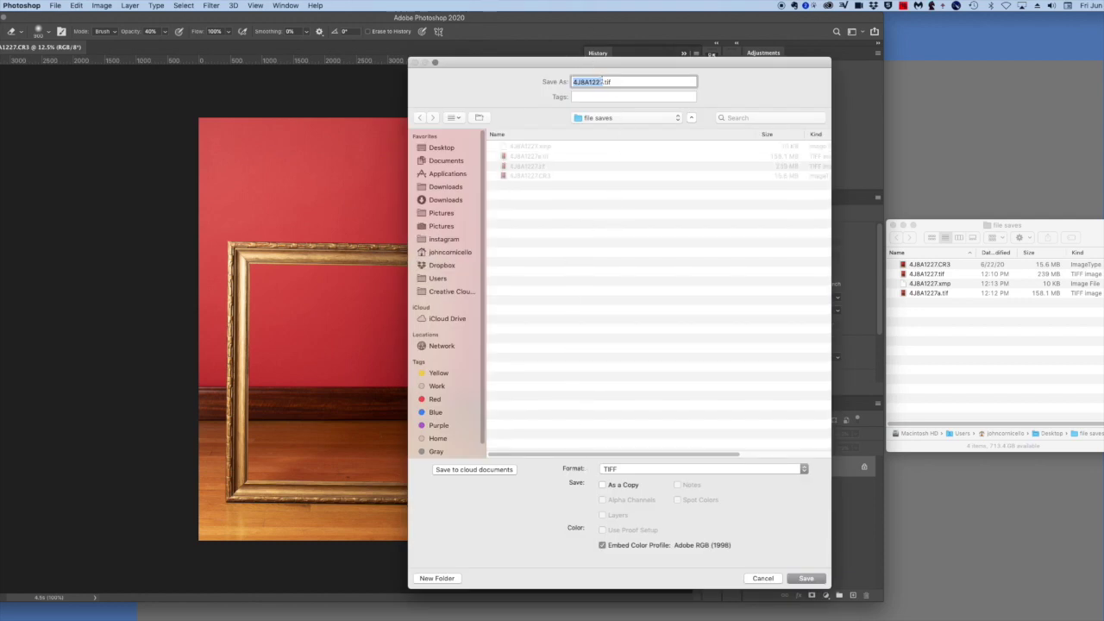
click(605, 82)
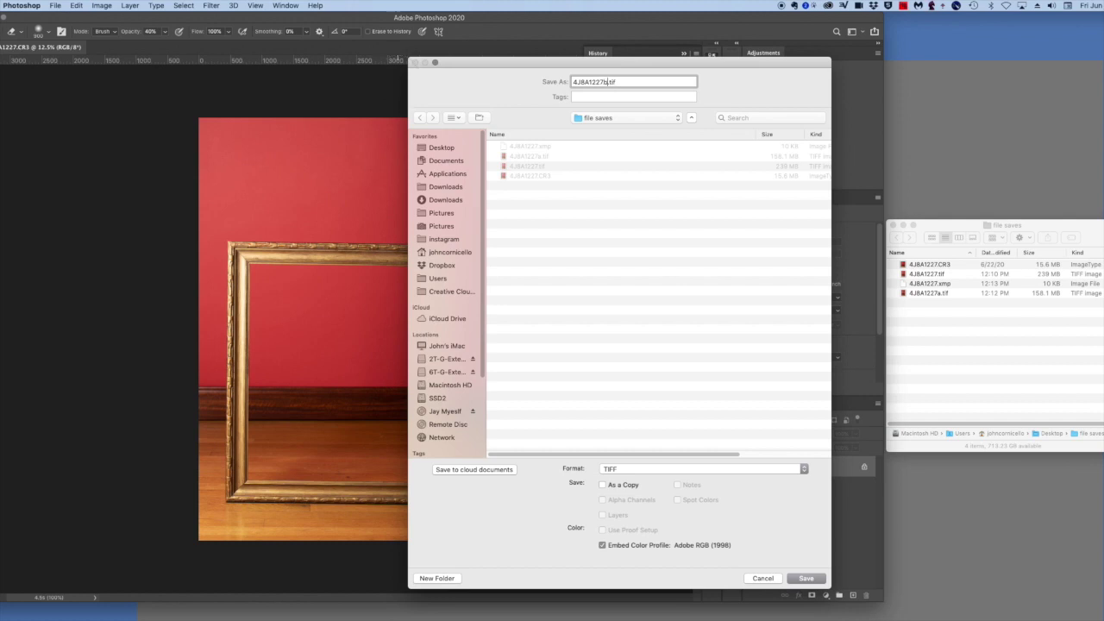
key(Return)
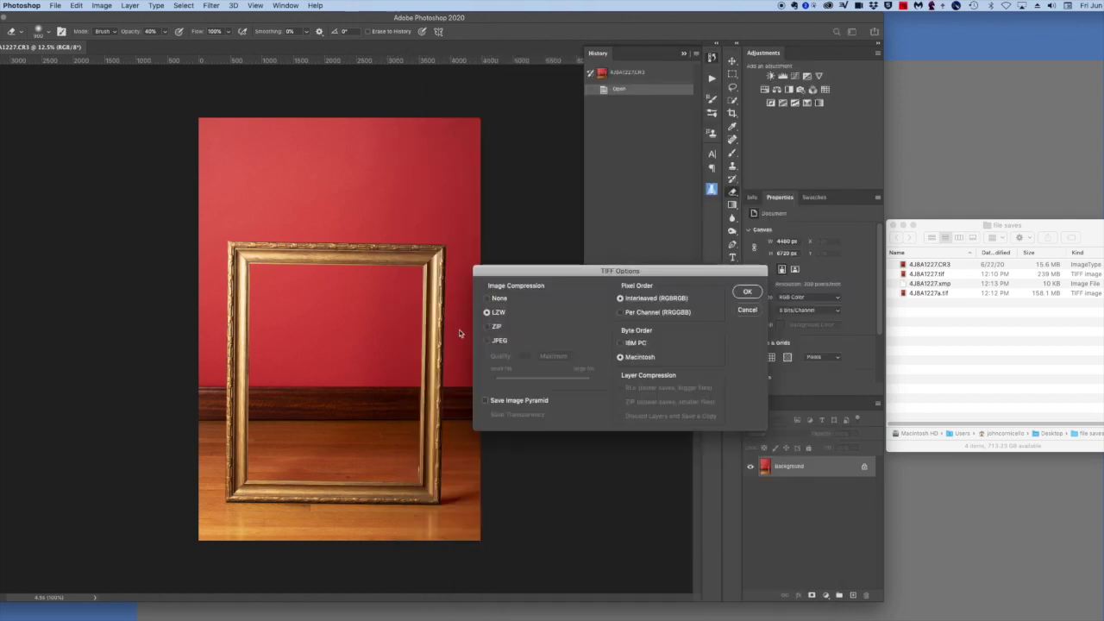
click(487, 327)
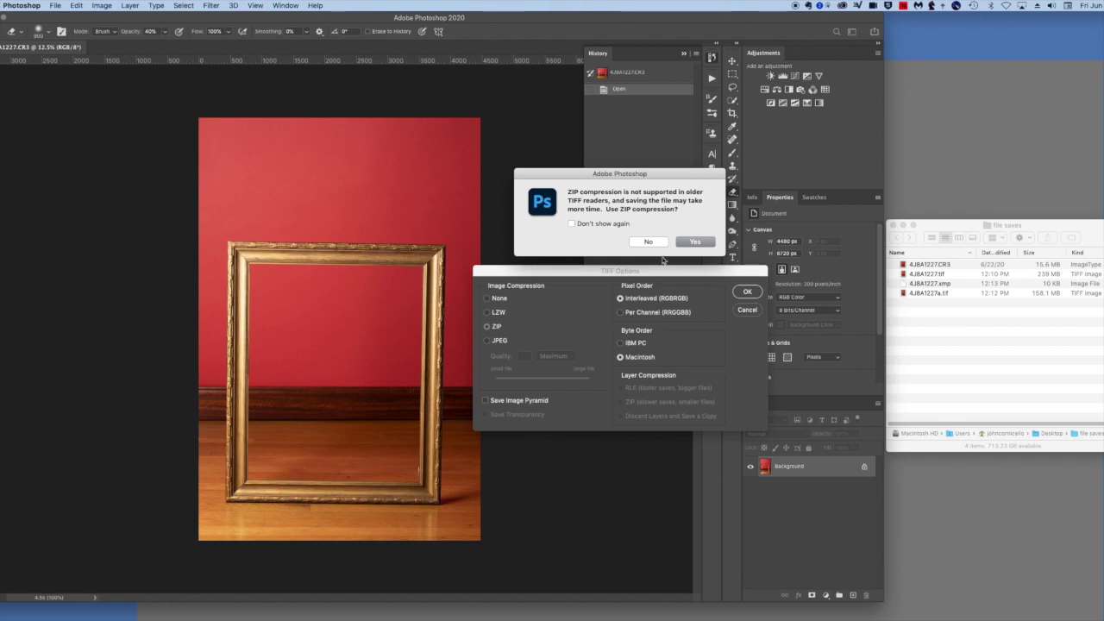
click(690, 242)
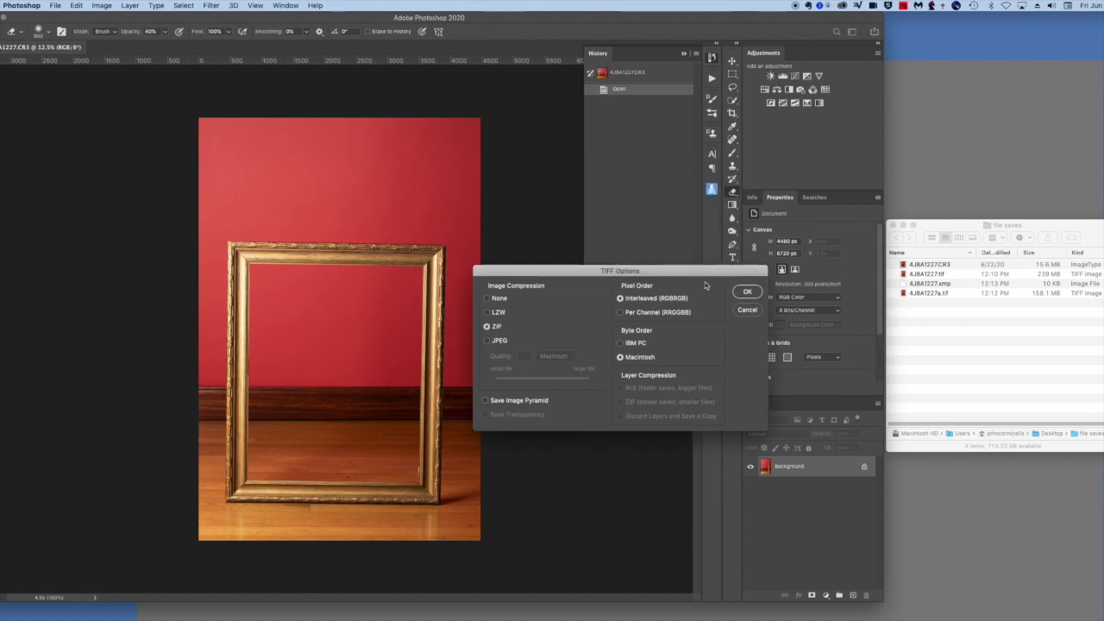
click(747, 293)
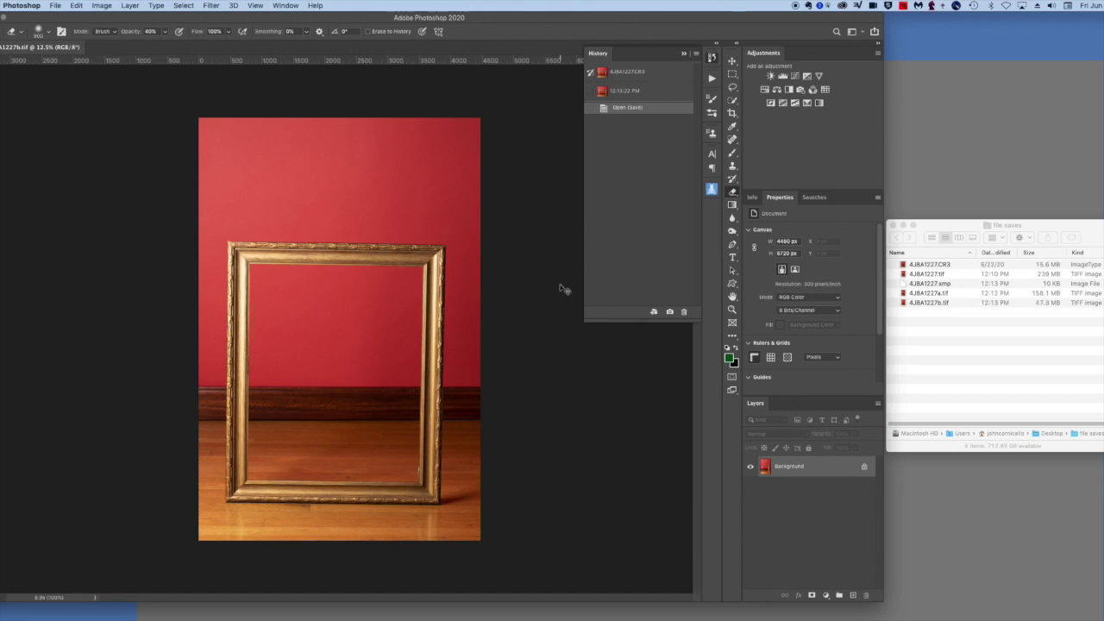
Step: Duplicate the Background layer of 4J8A1227b.tif and save it with ZIP image compression and RLE layer compression
key(super+j)
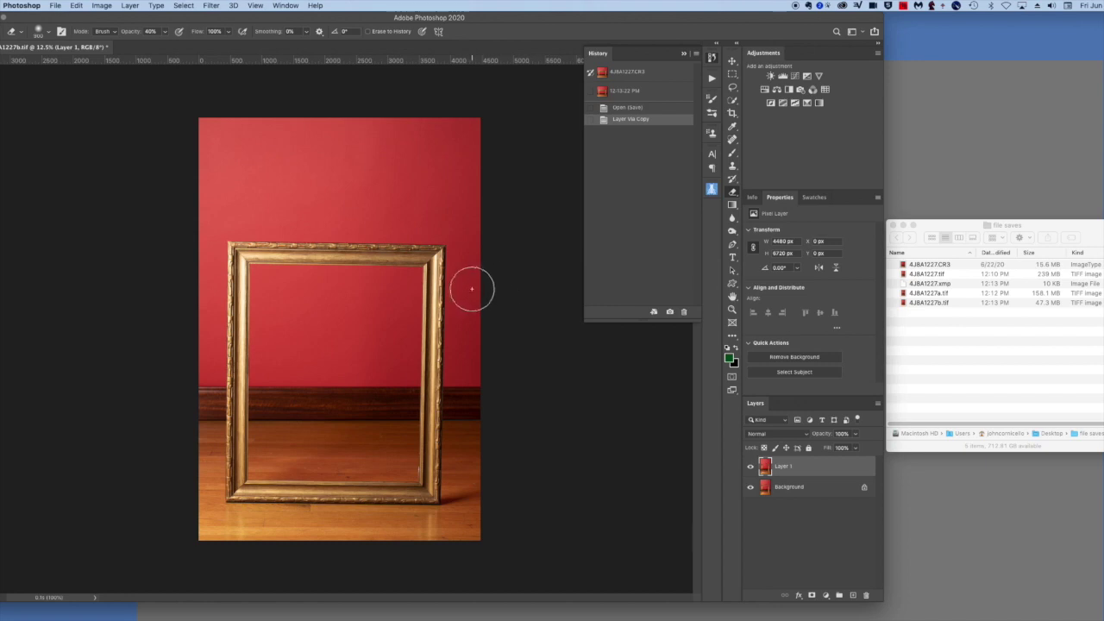
key(super+s)
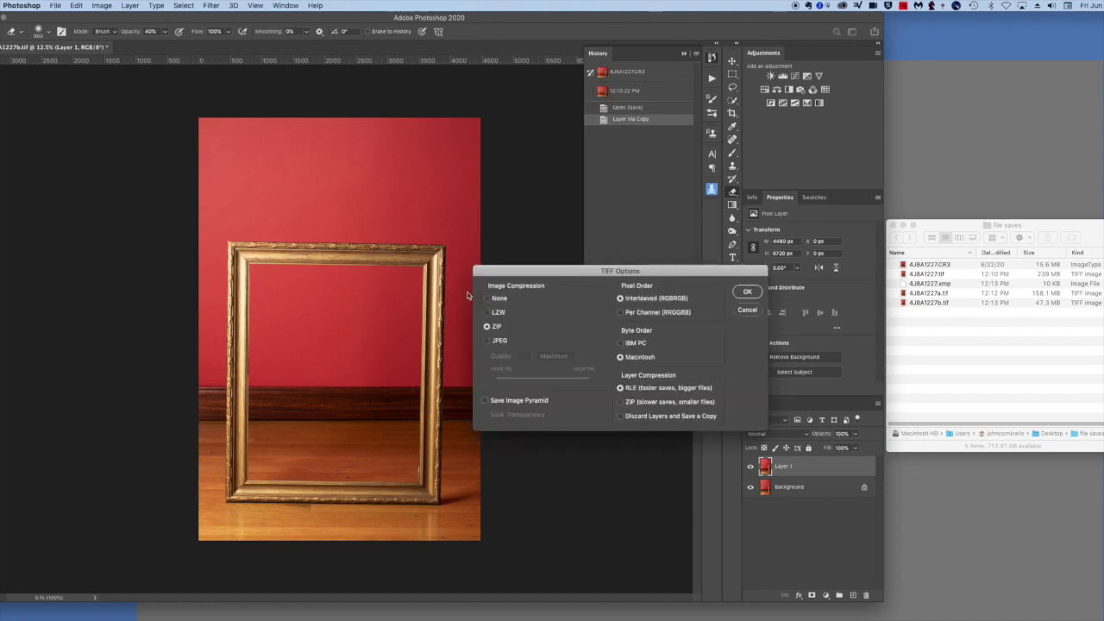
click(747, 293)
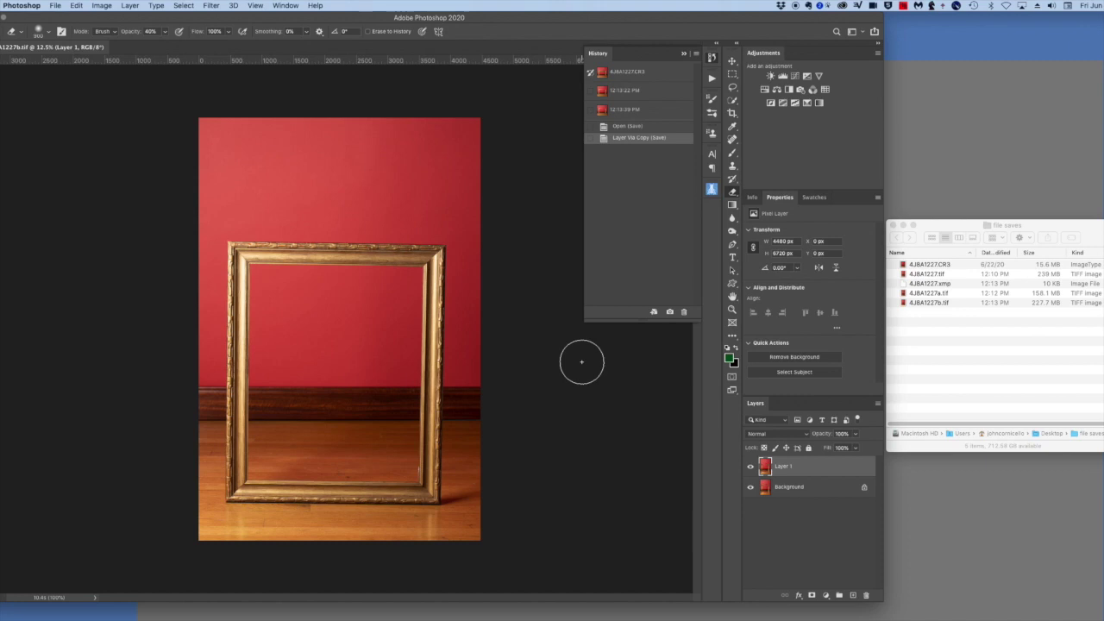
Step: Liquify the duplicate layer by pushing the frame's upper-left corner, both sides and top edge inward, and save 4J8A1227b.tif
click(212, 7)
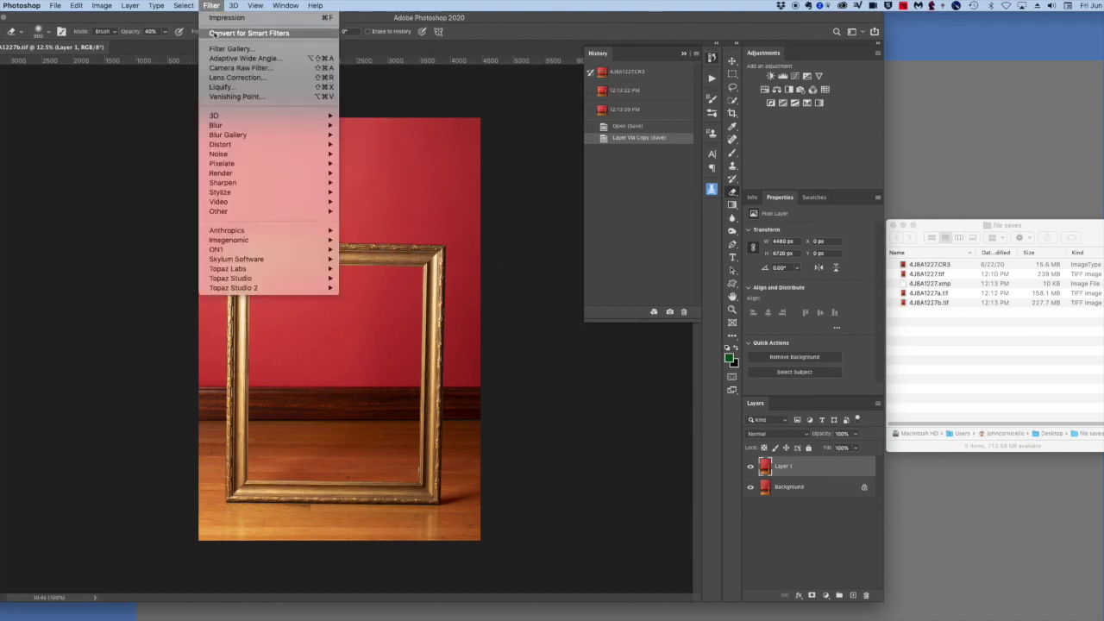
click(226, 89)
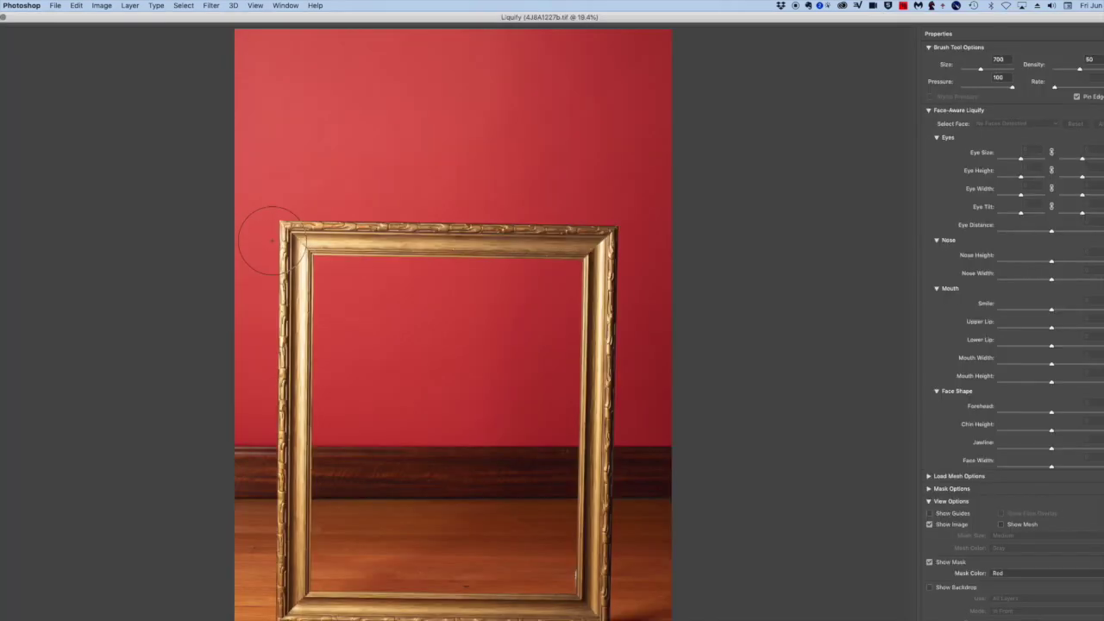
drag(264, 211, 345, 327)
drag(298, 436, 358, 433)
drag(615, 448, 530, 406)
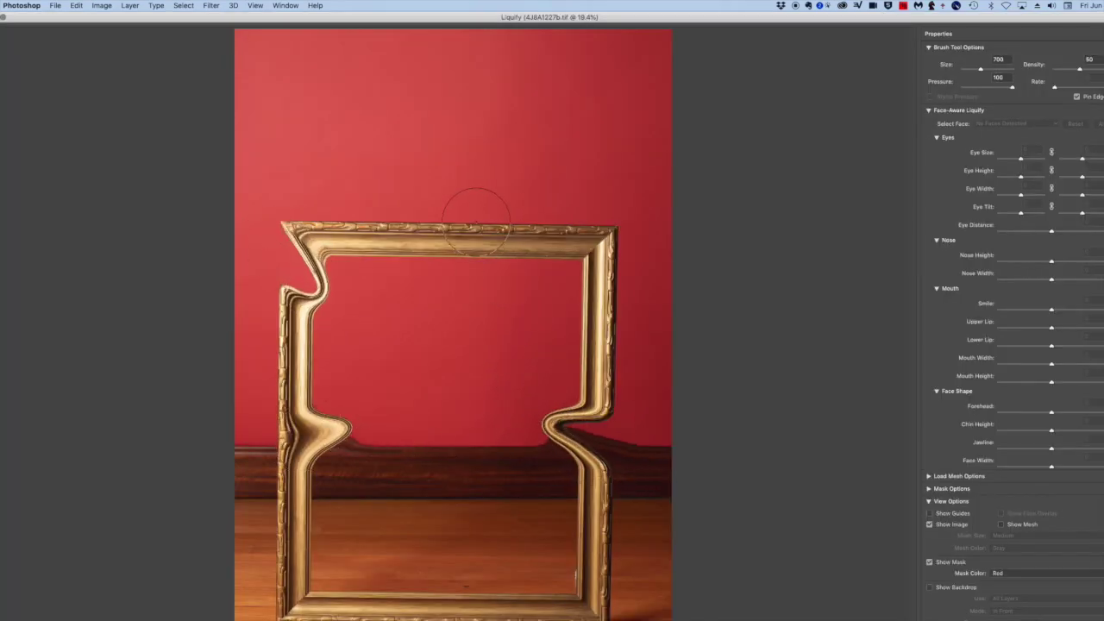
drag(469, 204, 470, 332)
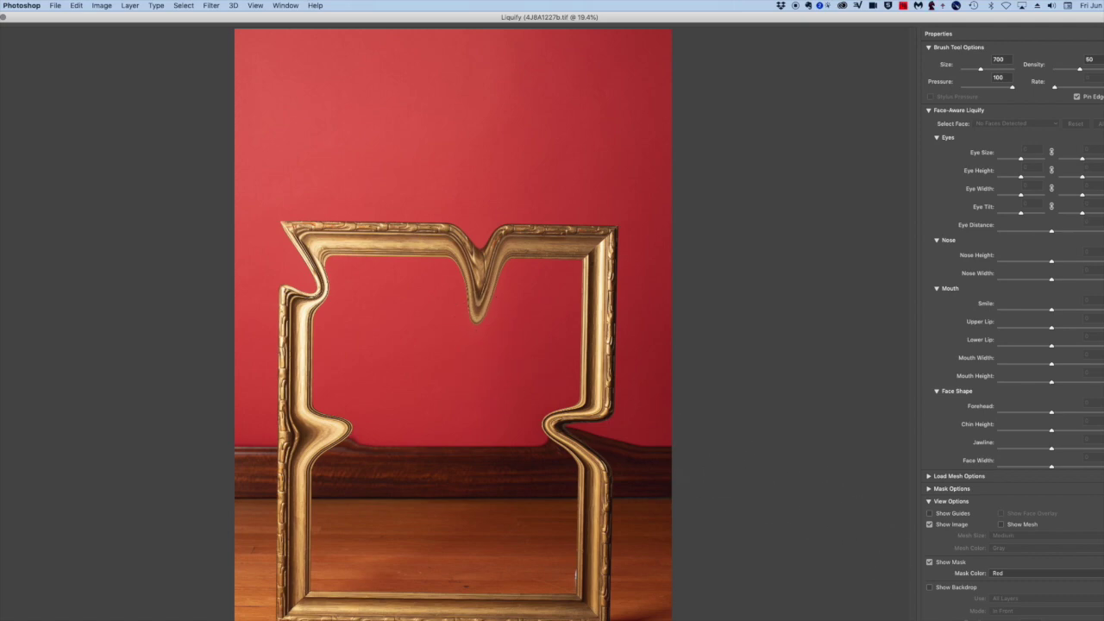
key(Return)
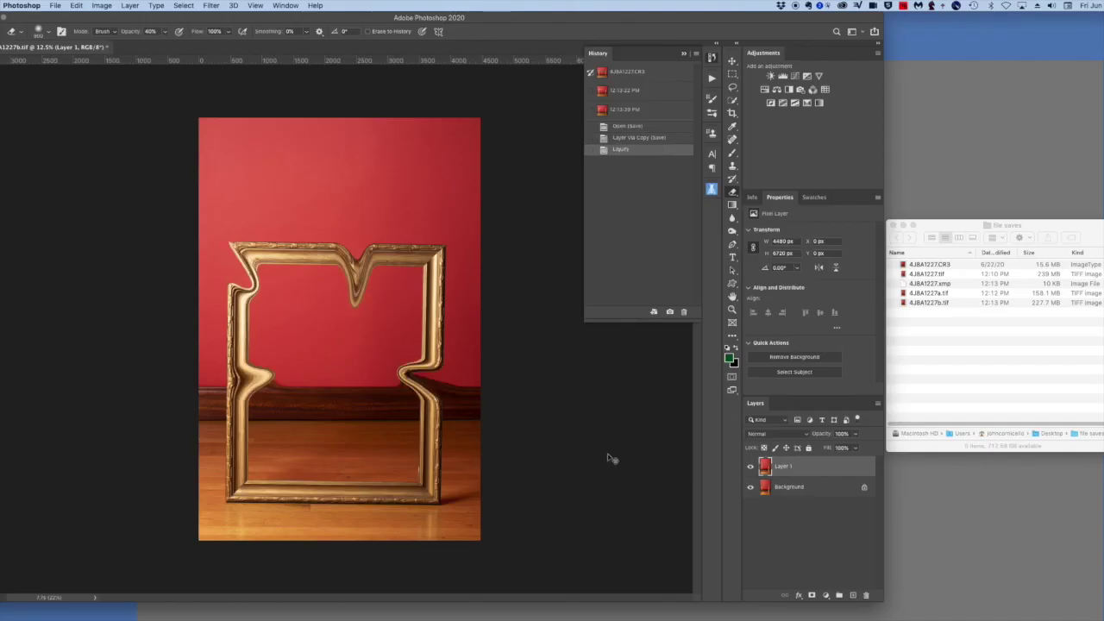
key(super+s)
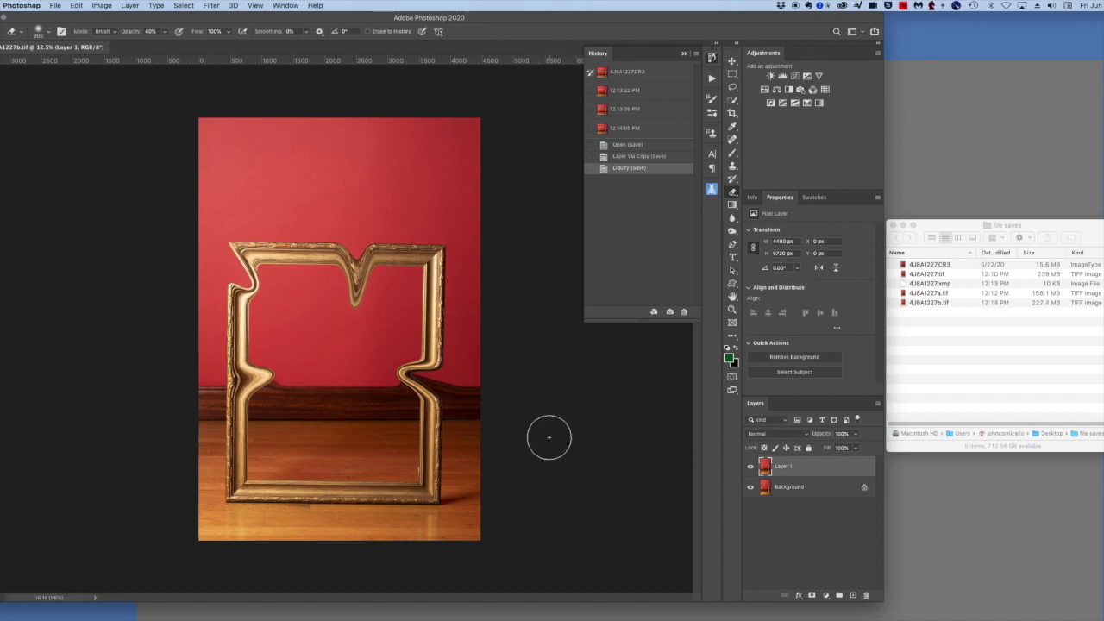
Step: Apply the Topaz Studio Impression filter to the liquified layer of 4J8A1227b.tif and save the file
click(212, 6)
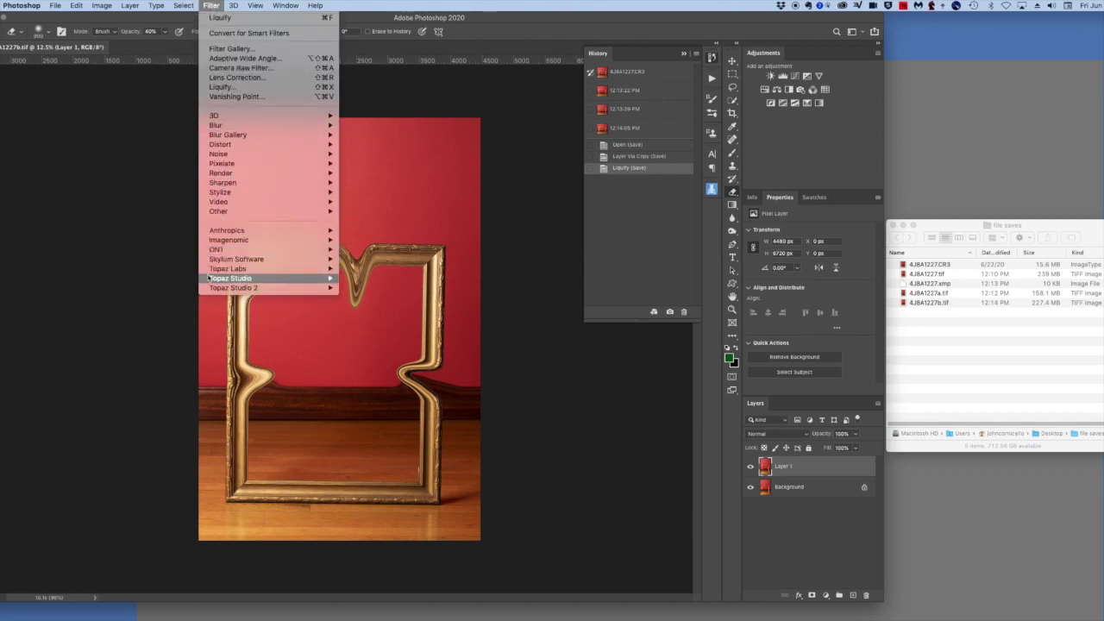
mouse_move(252, 279)
click(374, 306)
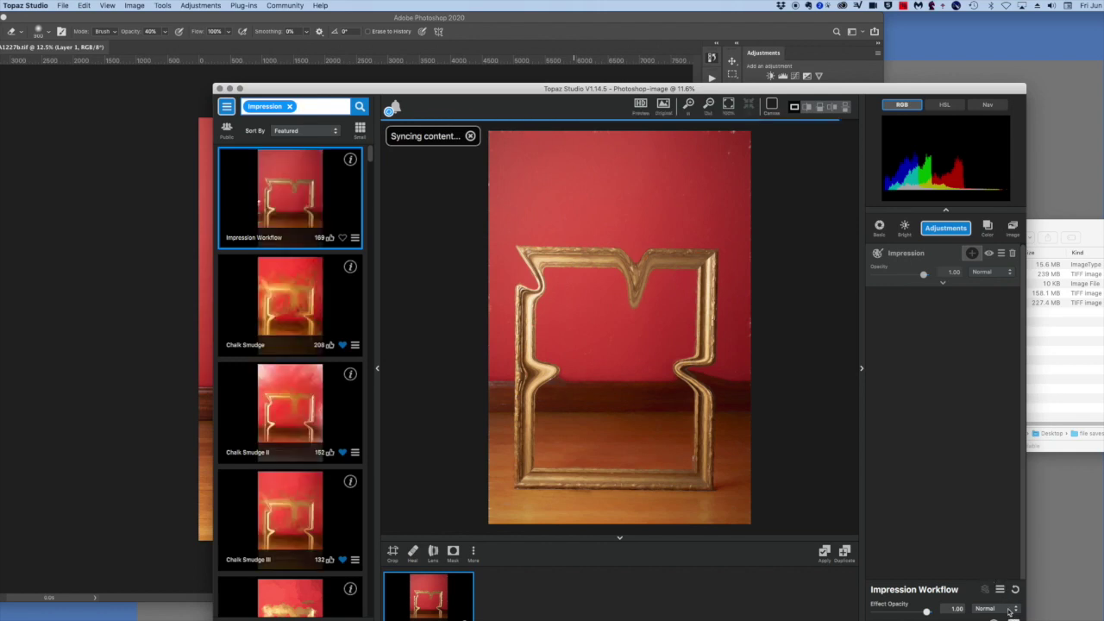
key(Return)
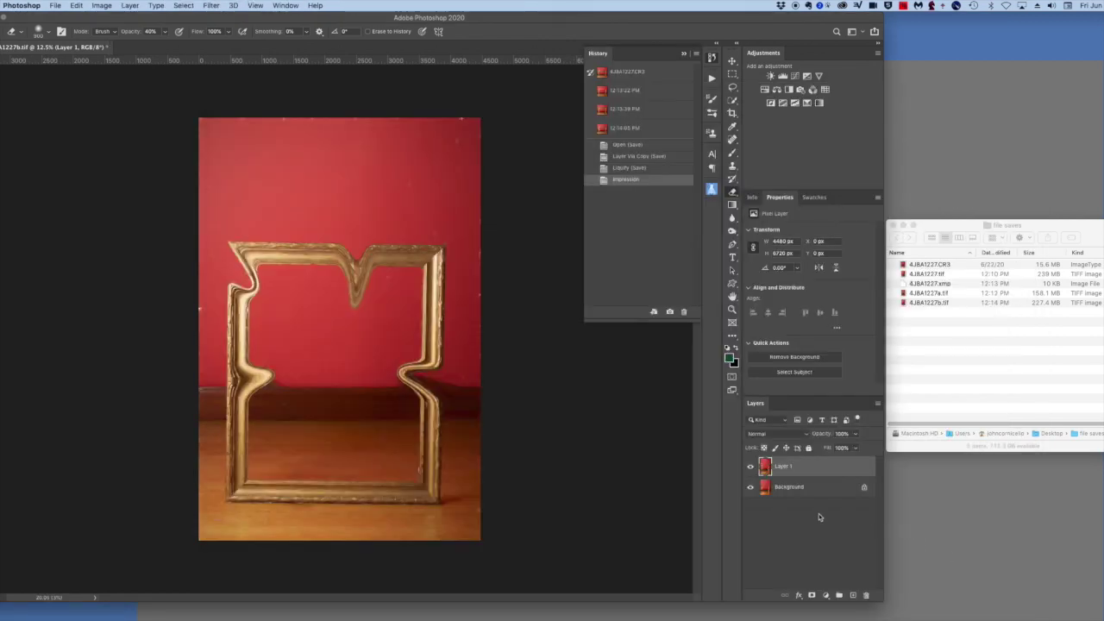
key(super+s)
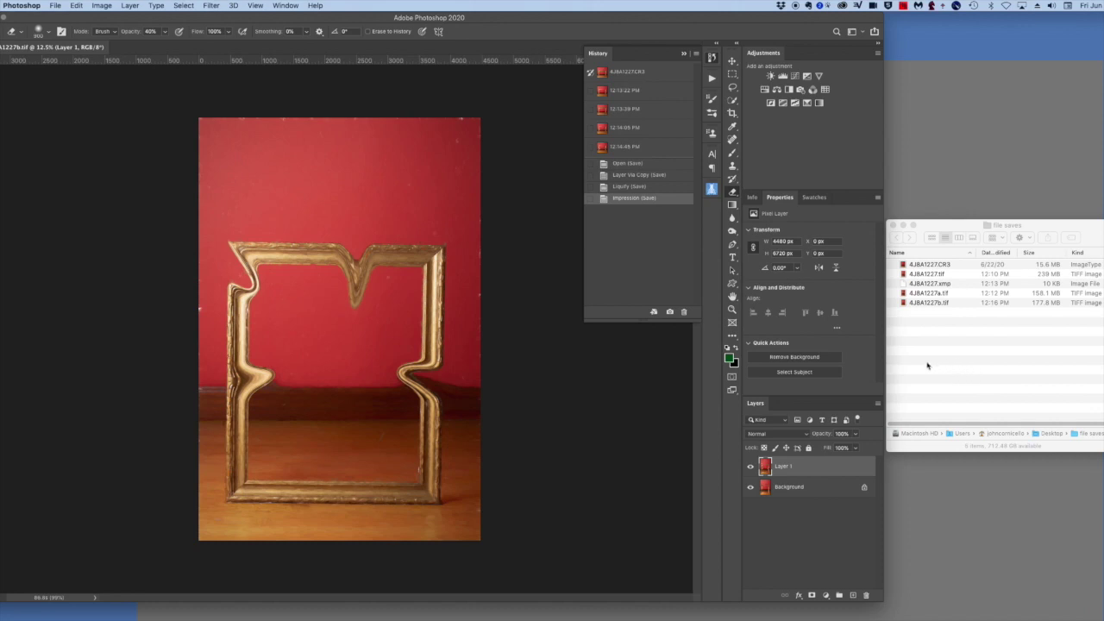
Step: Reopen the raw photo 4J8A1227.CR3 in place of 4J8A1227b.tif and save it as 4J8A1227c.tif with ZIP image compression
key(super+w)
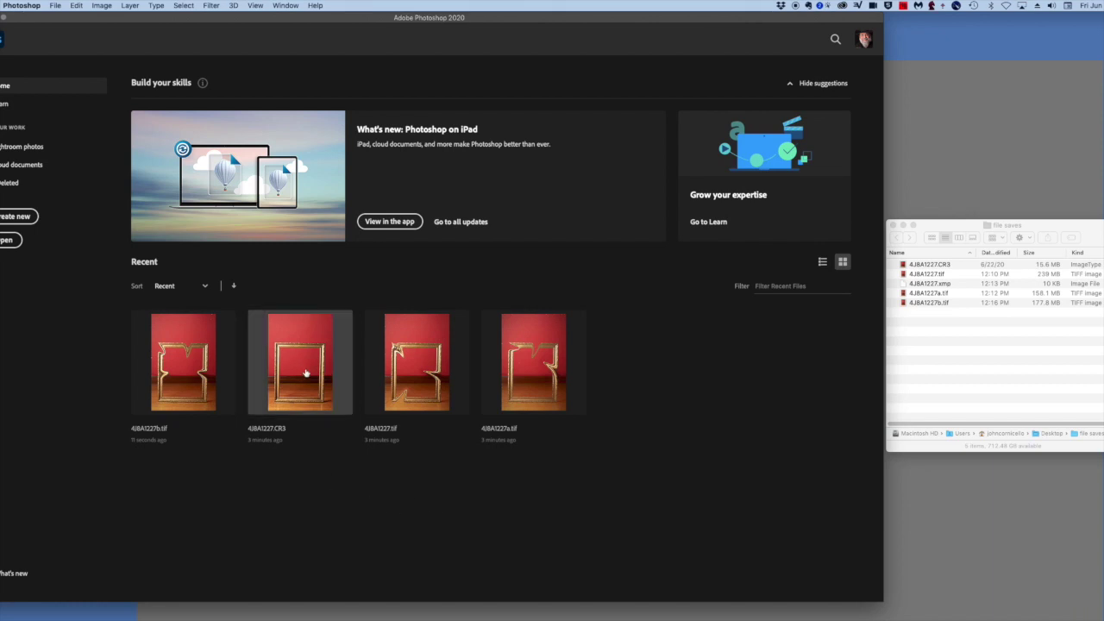
click(305, 373)
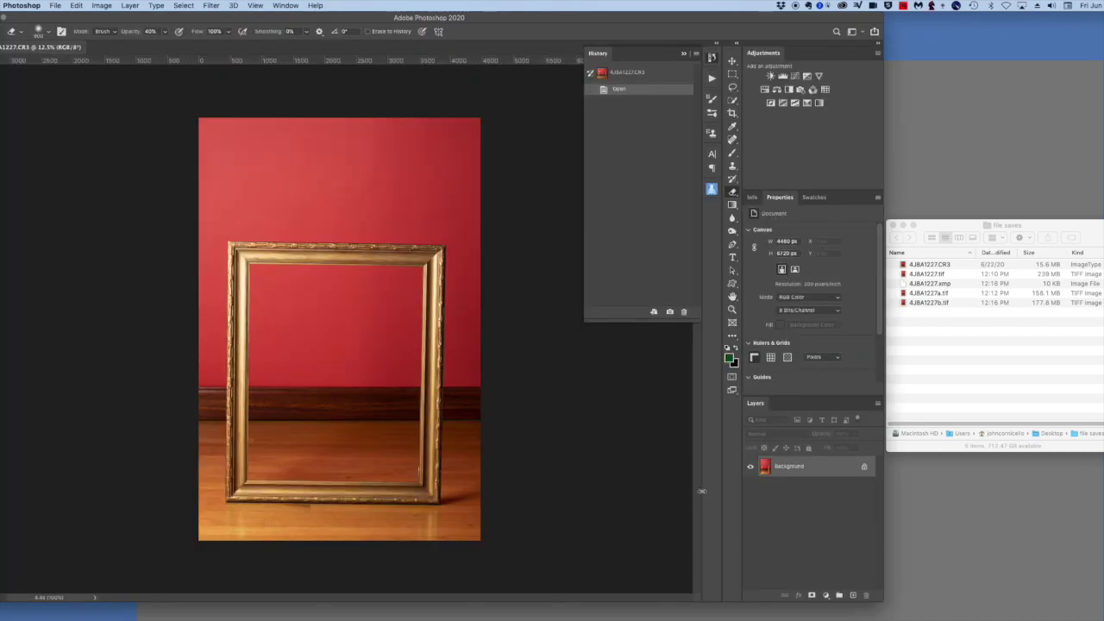
key(super+shift+s)
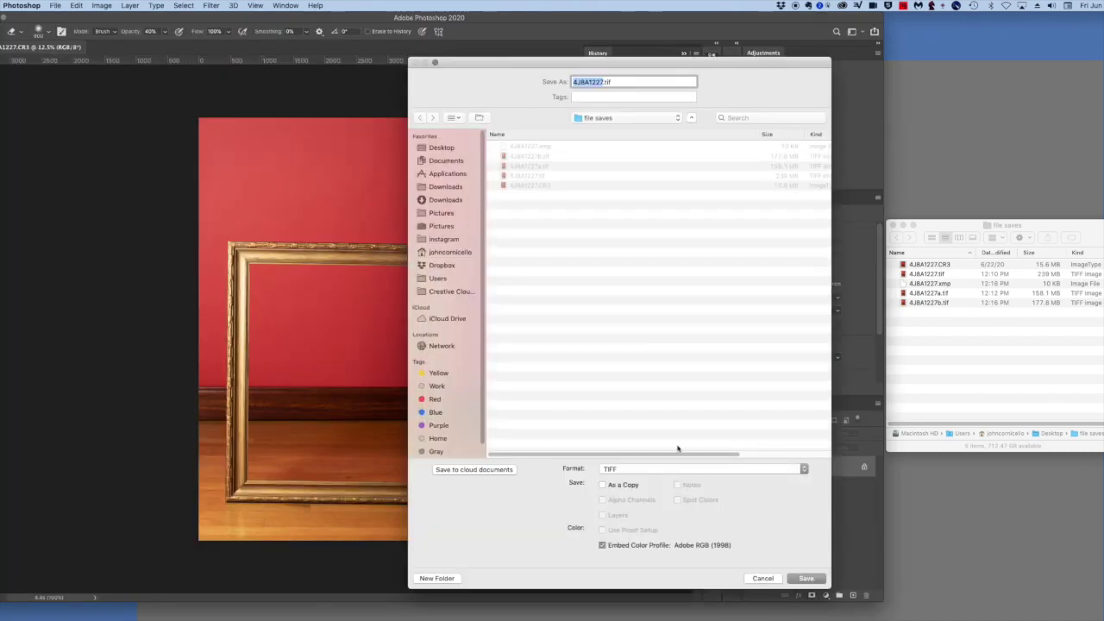
click(606, 81)
text(c)
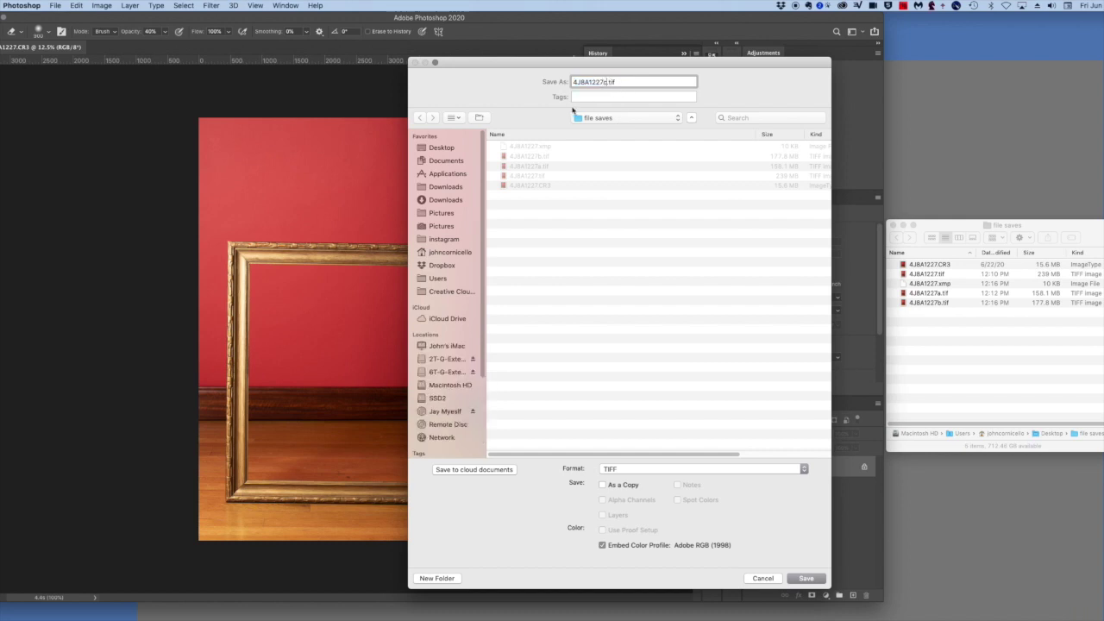
key(Return)
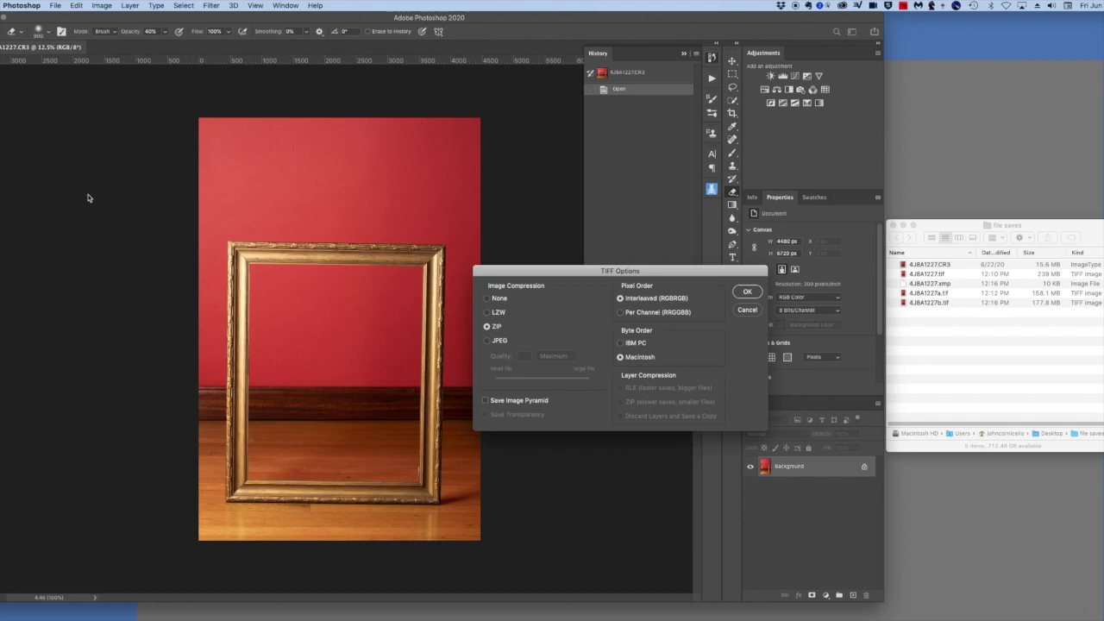
click(747, 291)
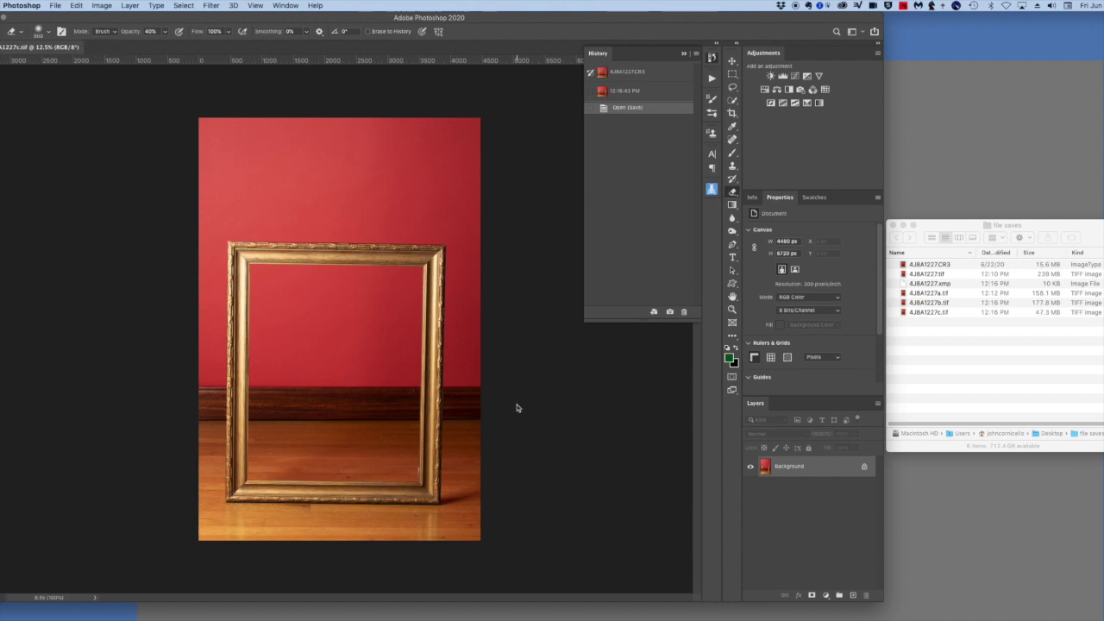
Step: Duplicate the Background layer of 4J8A1227c.tif and save it with ZIP image compression and ZIP layer compression
key(super+j)
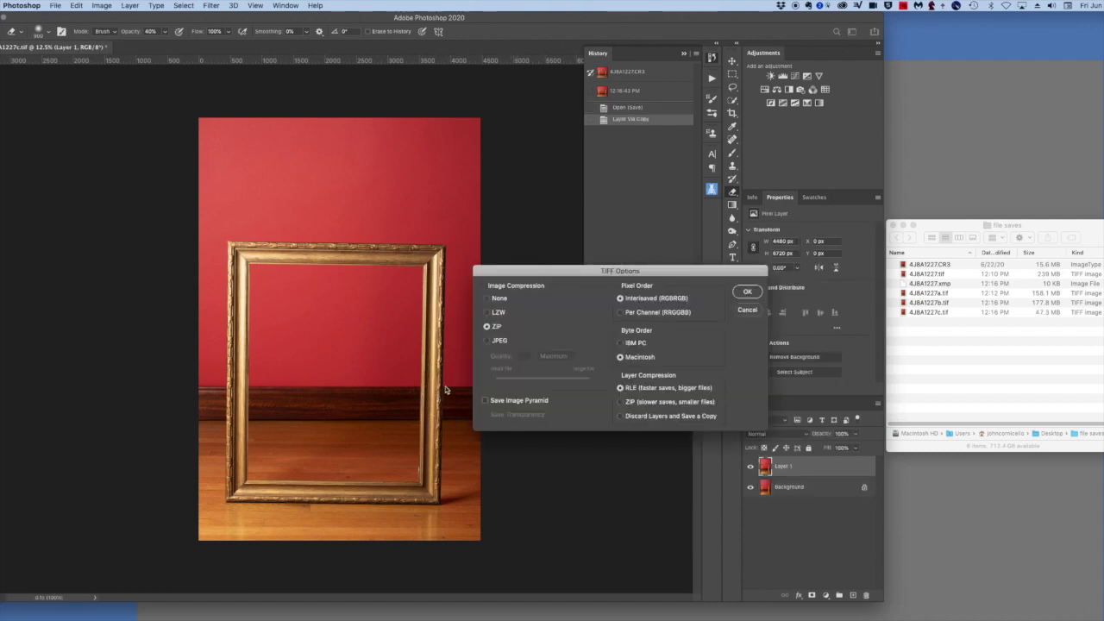
click(621, 401)
click(746, 294)
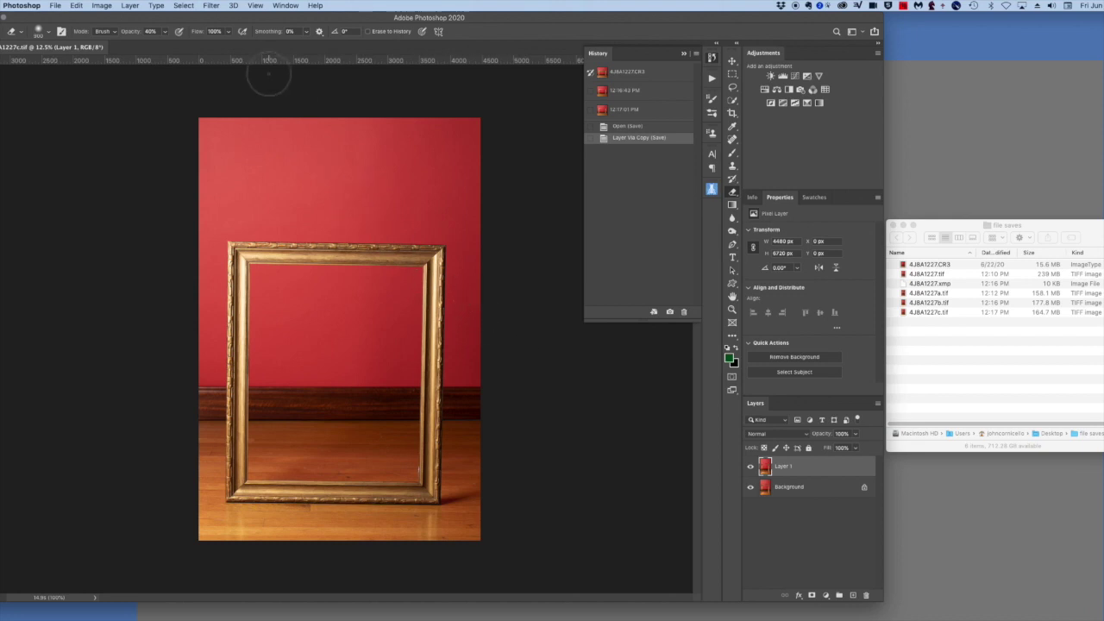
Step: Liquify the duplicate layer by pushing the frame's upper-left corner and right side inward, its top edge upward, and the baseboard upward
click(211, 6)
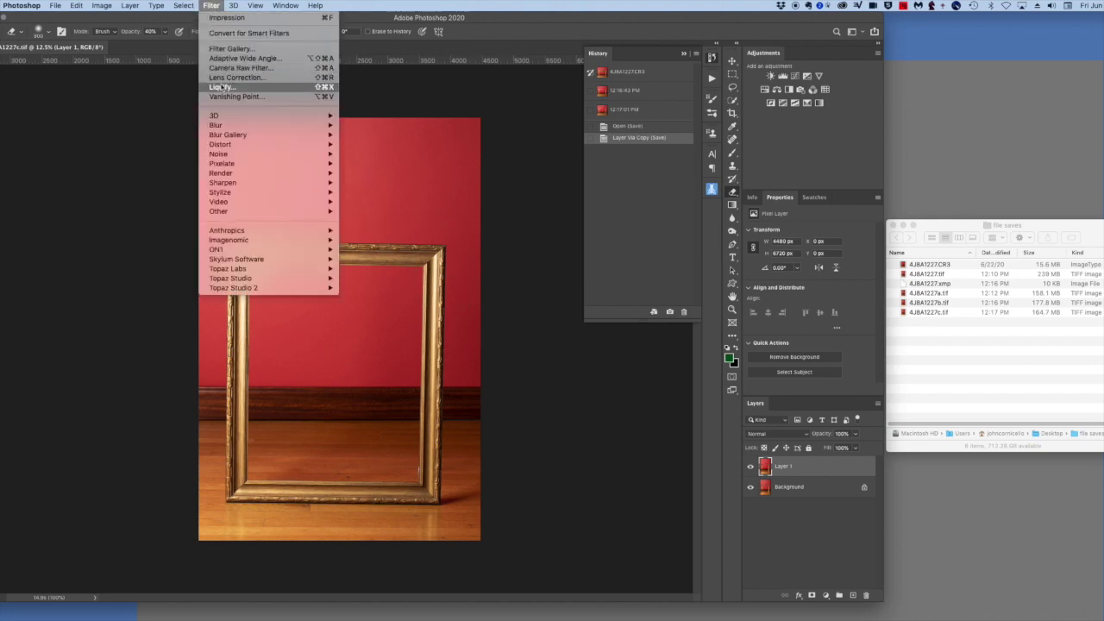
click(221, 88)
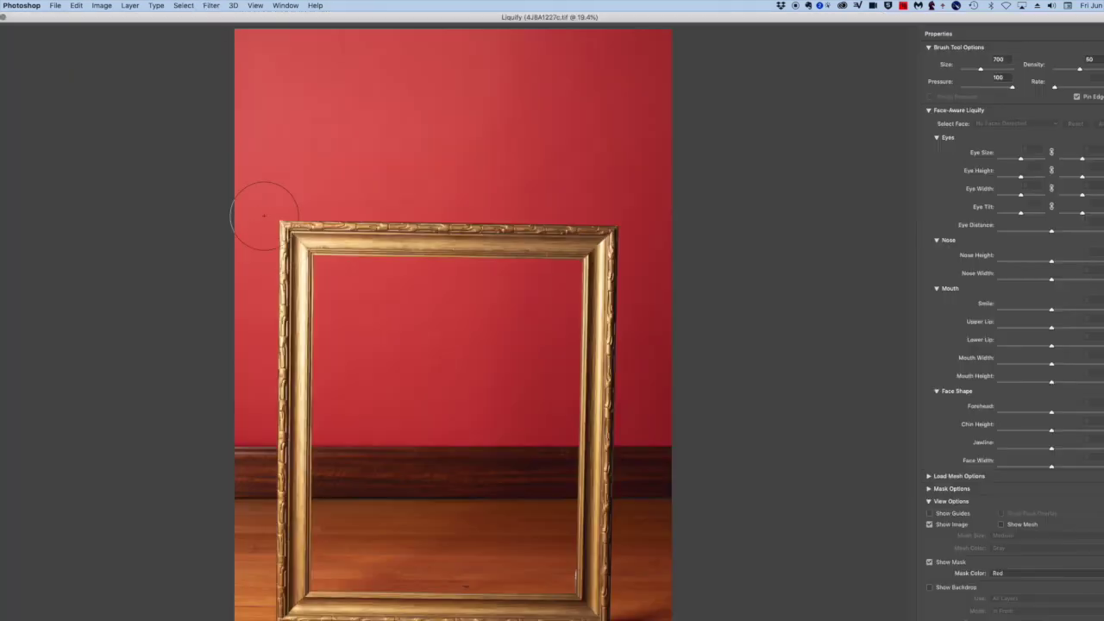
drag(285, 245, 343, 324)
mouse_move(517, 259)
mouse_down()
mouse_move(515, 209)
mouse_move(528, 196)
mouse_up()
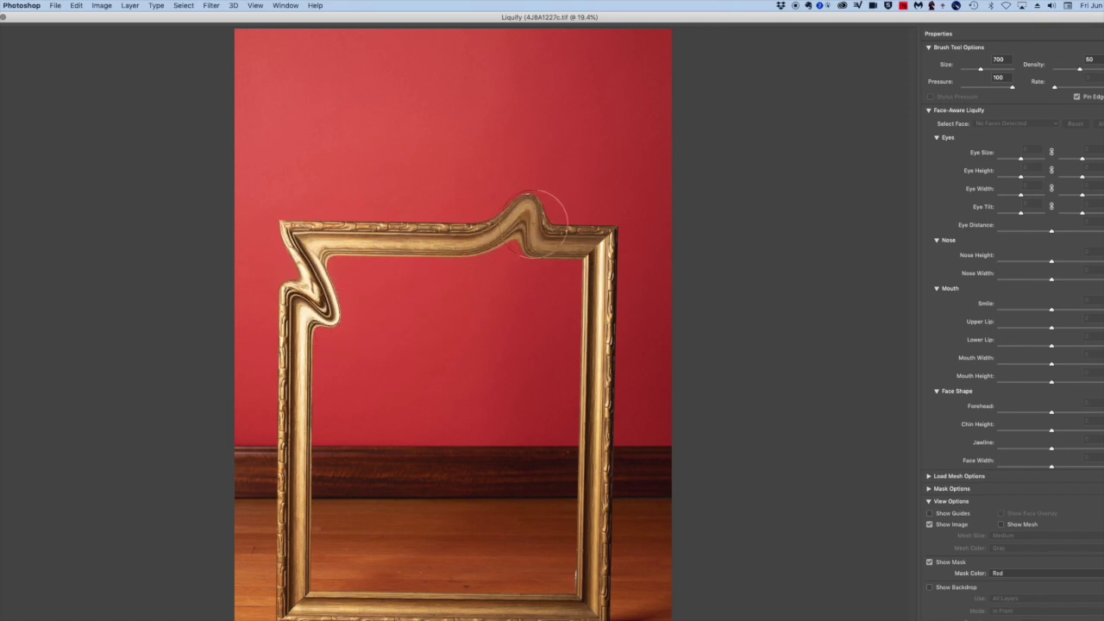
drag(633, 424, 505, 418)
drag(365, 461, 424, 394)
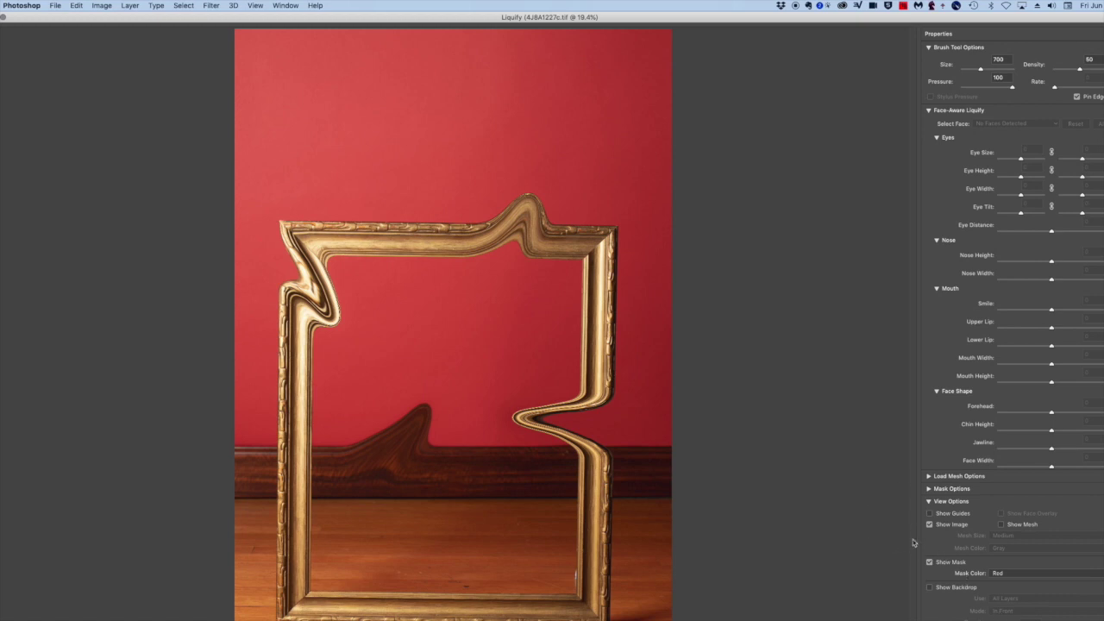
key(Return)
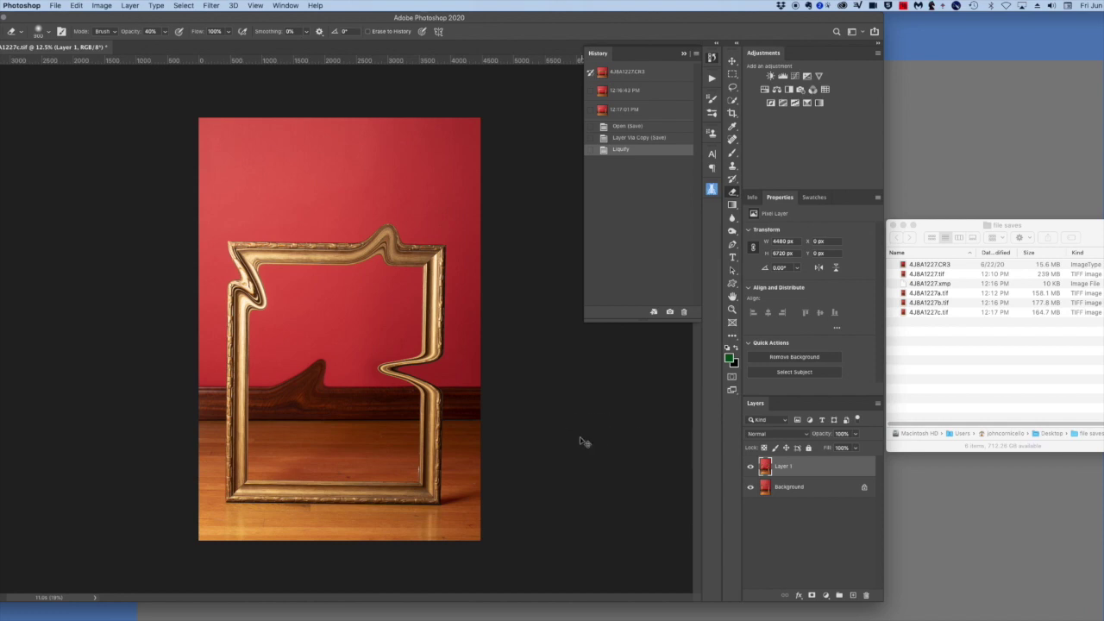
Step: Save 4J8A1227c.tif with the liquified duplicate layer
key(super+s)
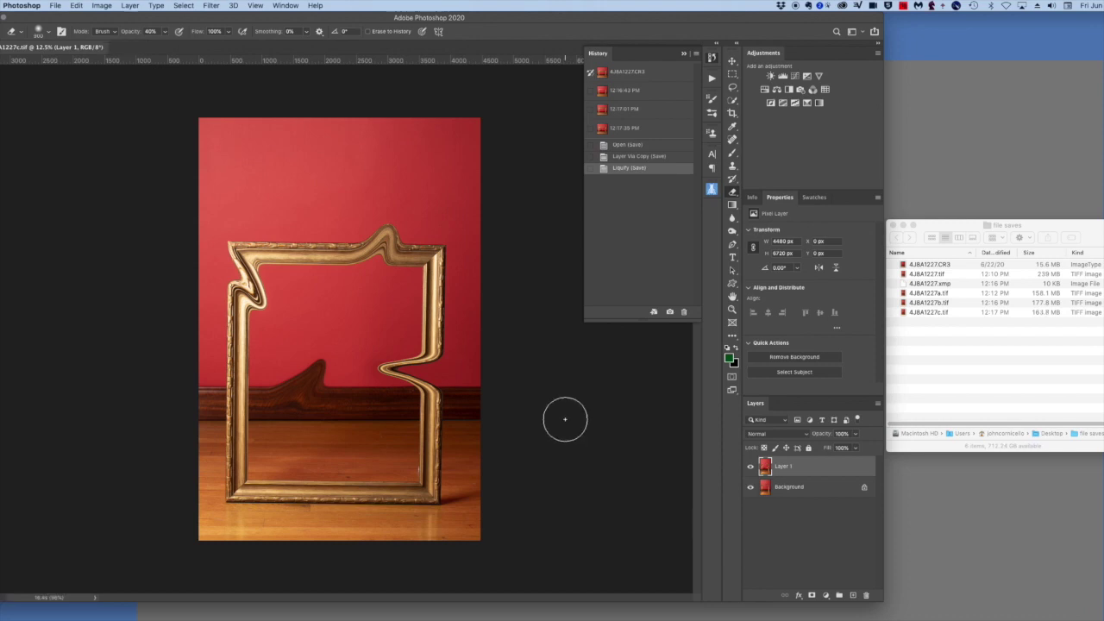
Step: Apply the Topaz Studio Impression filter to the liquified layer of 4J8A1227c.tif and save the file
click(215, 5)
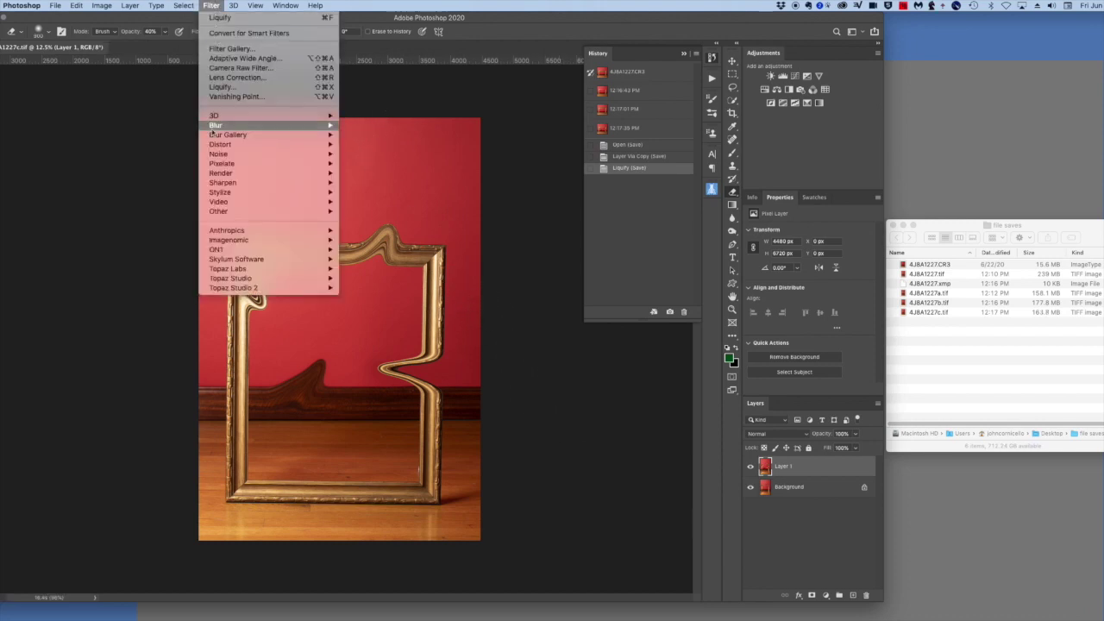
mouse_move(216, 288)
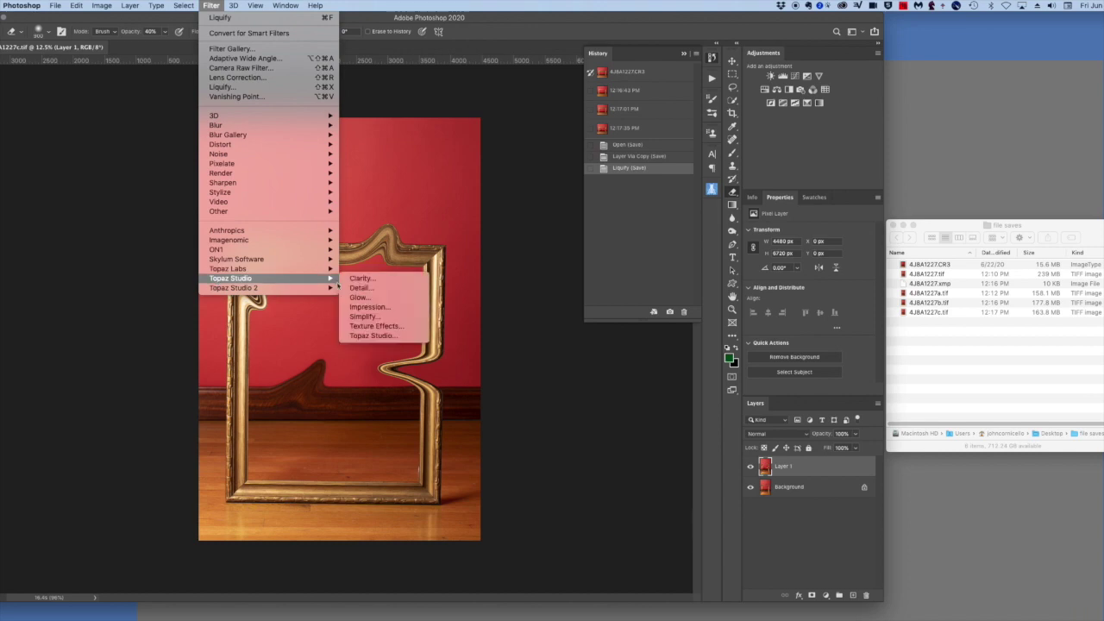
click(358, 308)
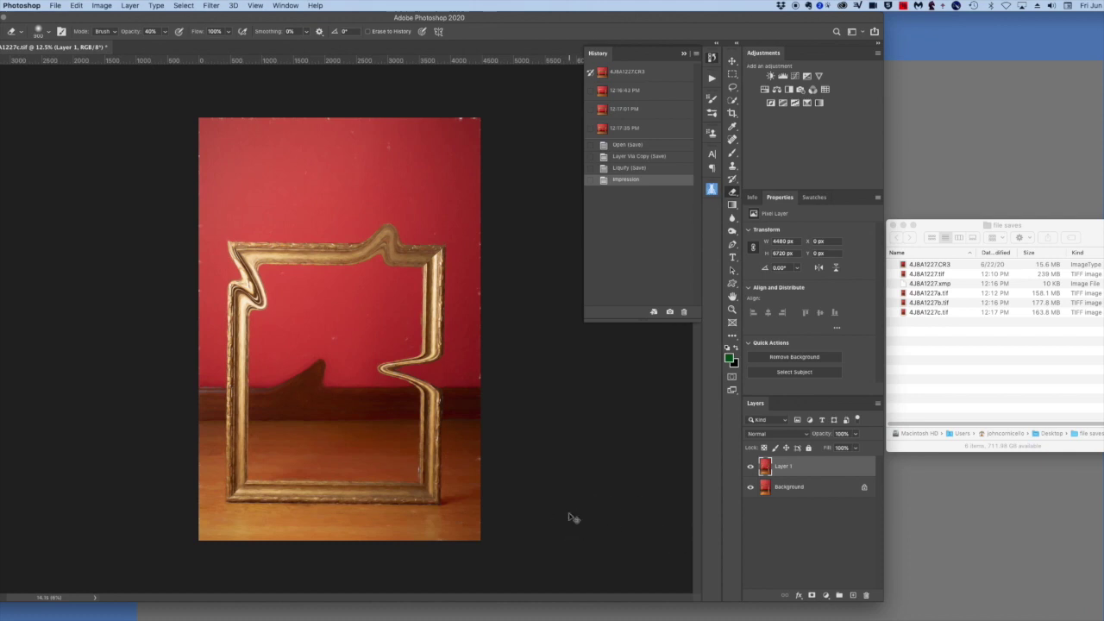
key(super+s)
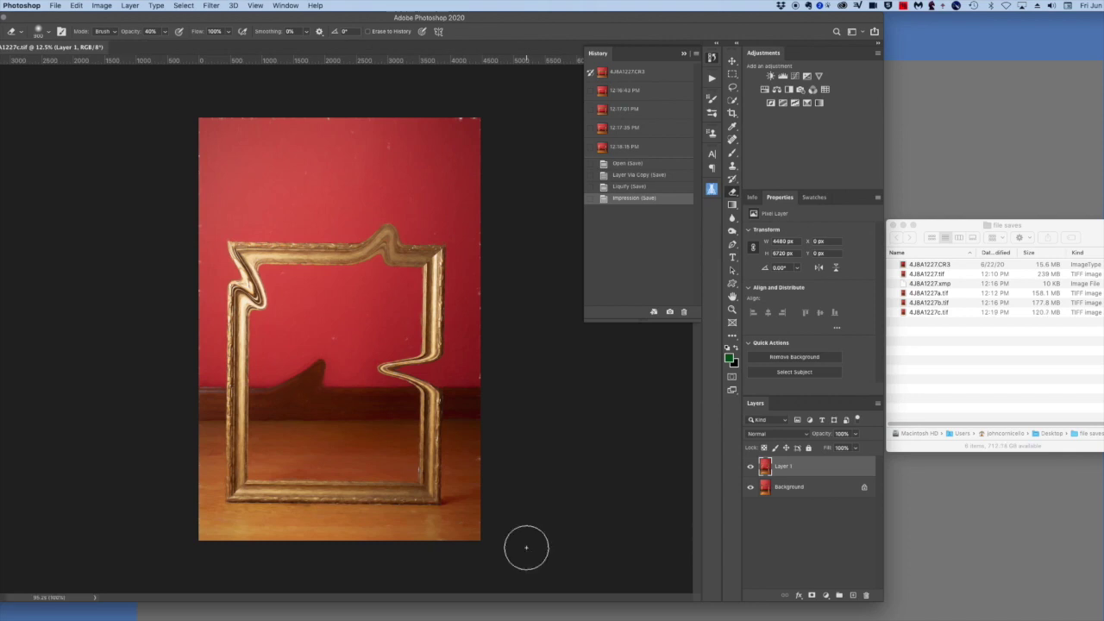
Step: Open the Image Size settings for 4J8A1227c.tif
key(super+alt+i)
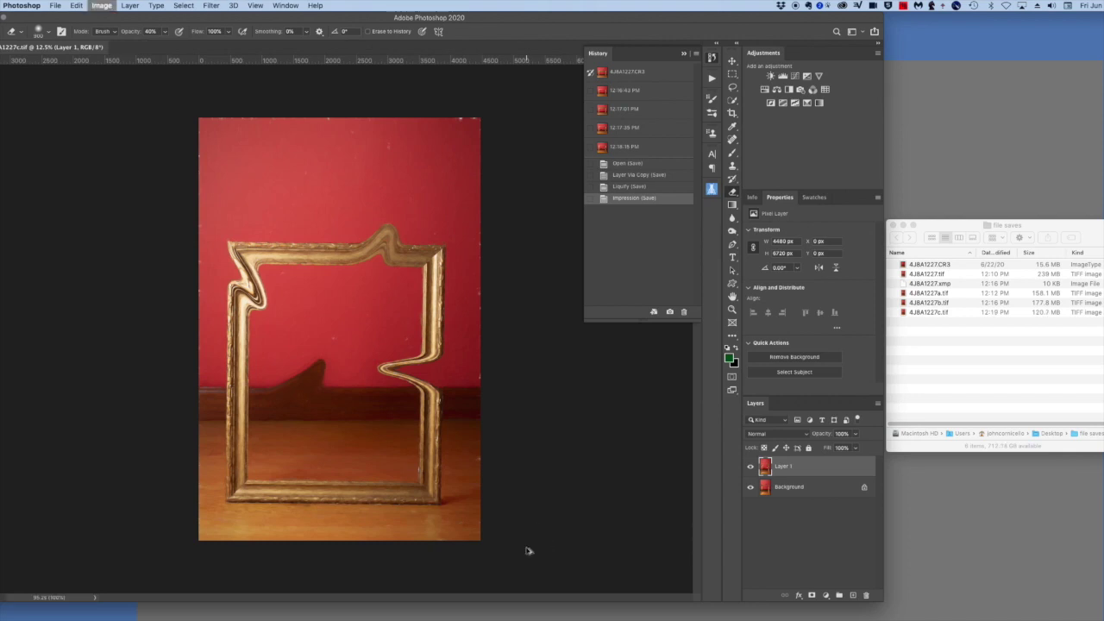